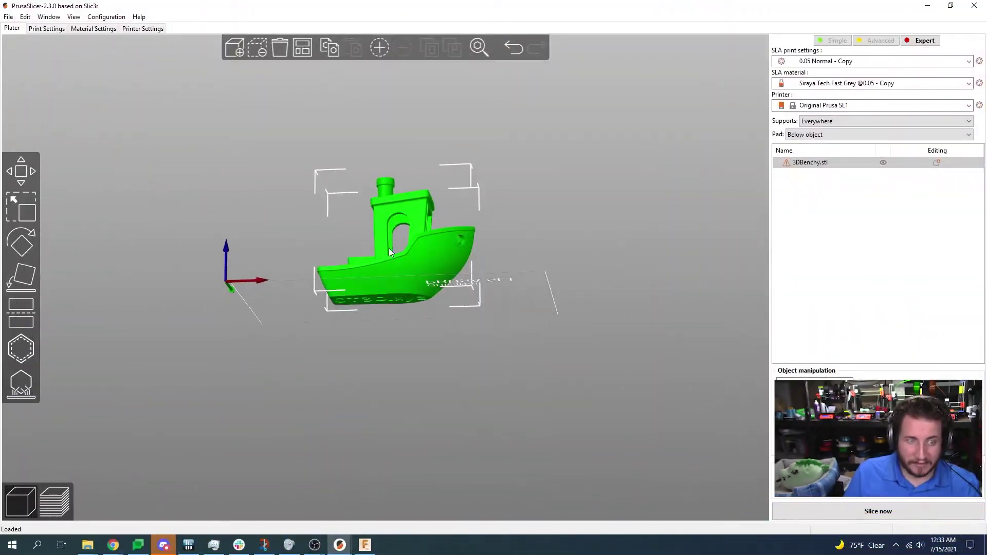
{"action": "left_click_drag", "start_coordinate": [308, 279], "coordinate": [573, 355]}
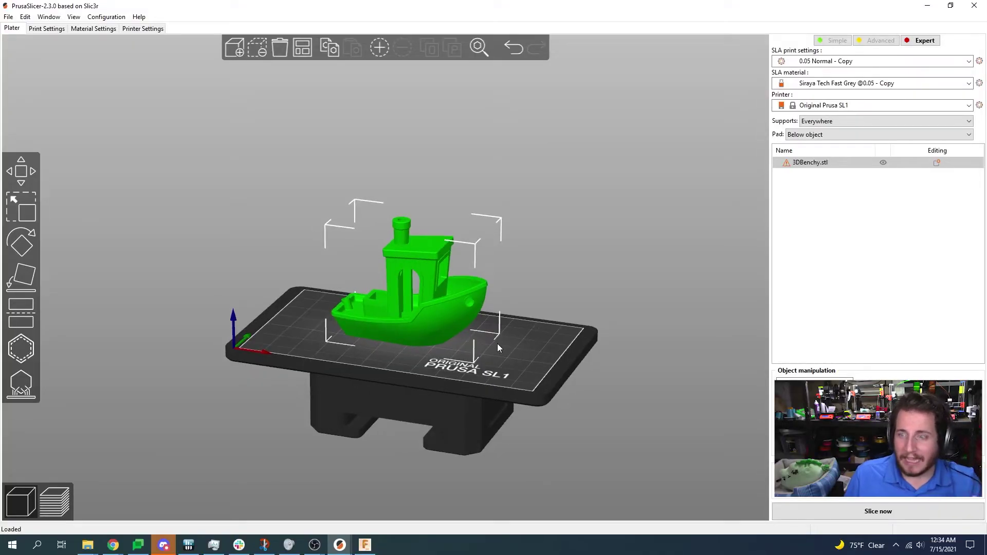
{"action": "left_click_drag", "start_coordinate": [498, 343], "coordinate": [350, 306]}
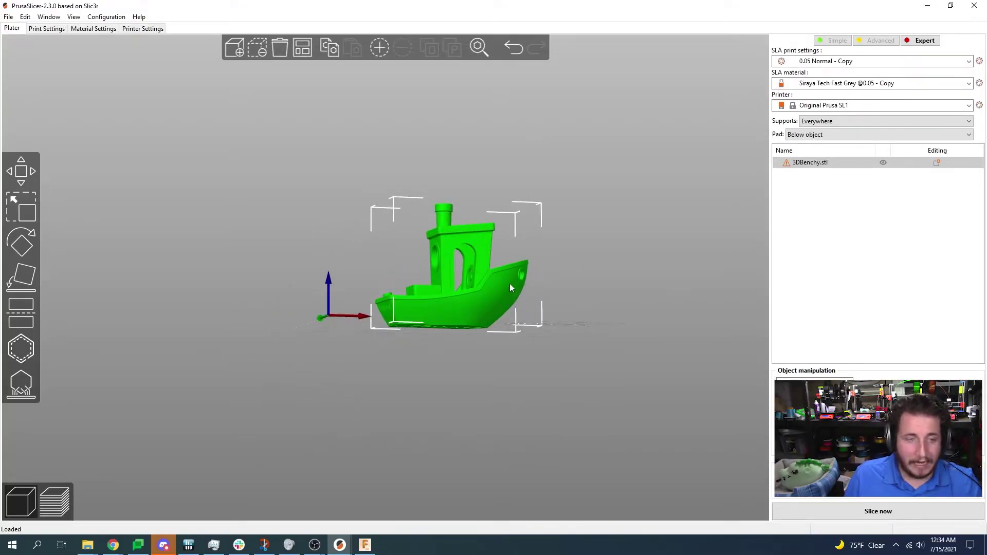
{"action": "scroll", "coordinate": [516, 326], "scroll_direction": "up", "scroll_amount": 5}
{"action": "left_click_drag", "start_coordinate": [218, 292], "coordinate": [153, 313]}
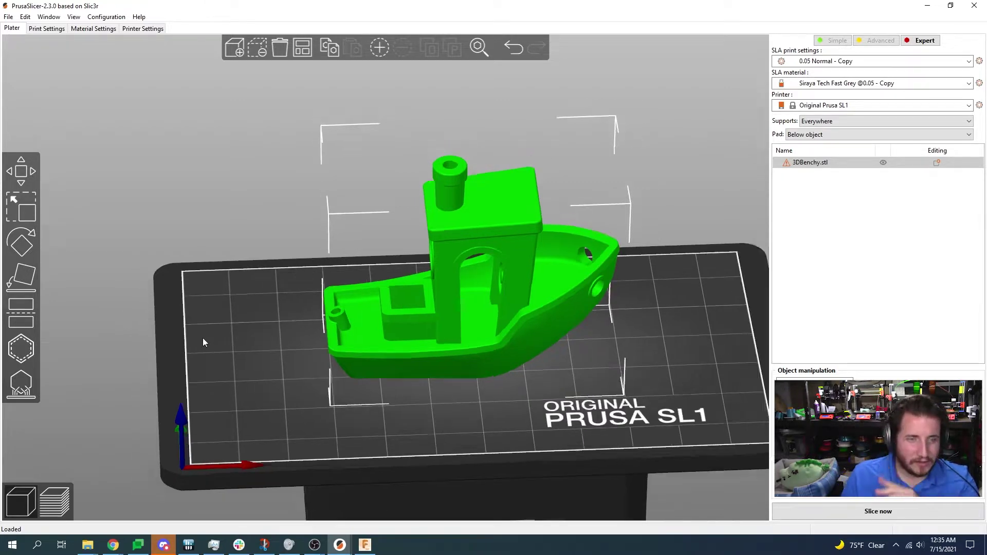
{"action": "scroll", "coordinate": [229, 273], "scroll_direction": "down", "scroll_amount": 4}
{"action": "left_click_drag", "start_coordinate": [229, 272], "coordinate": [239, 338]}
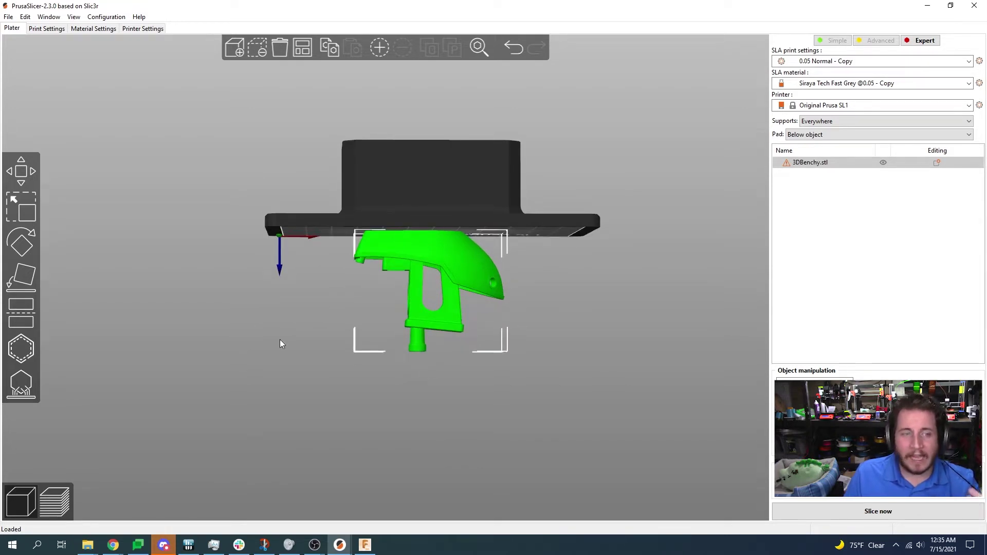
{"action": "left_click_drag", "start_coordinate": [280, 340], "coordinate": [278, 254]}
{"action": "left_click_drag", "start_coordinate": [278, 295], "coordinate": [310, 282]}
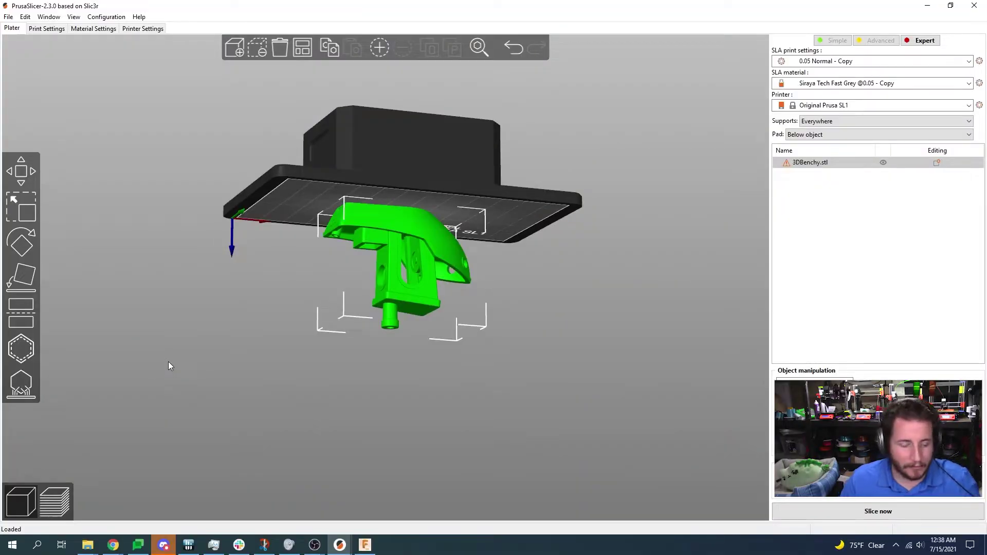
- Run Optimize orientation on the Benchy from its right-click menu
{"action": "left_click_drag", "start_coordinate": [432, 465], "coordinate": [477, 369]}
{"action": "scroll", "coordinate": [478, 373], "scroll_direction": "up", "scroll_amount": 4}
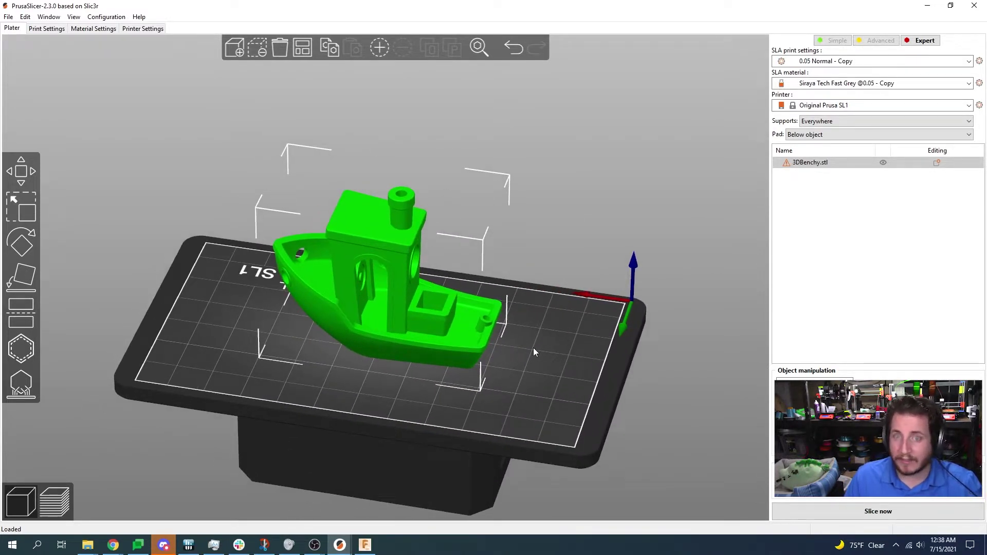
{"action": "right_click", "coordinate": [416, 307]}
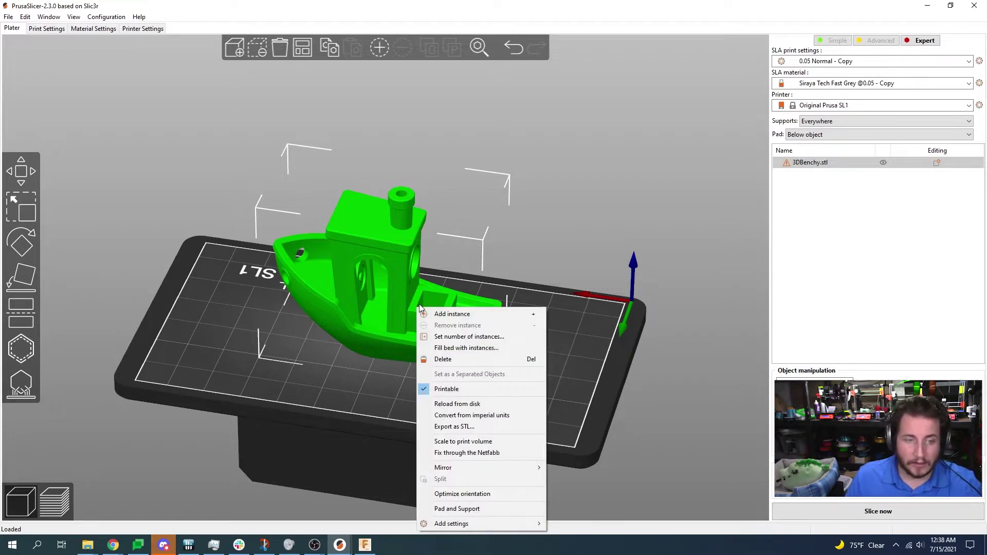
{"action": "left_click", "coordinate": [463, 494]}
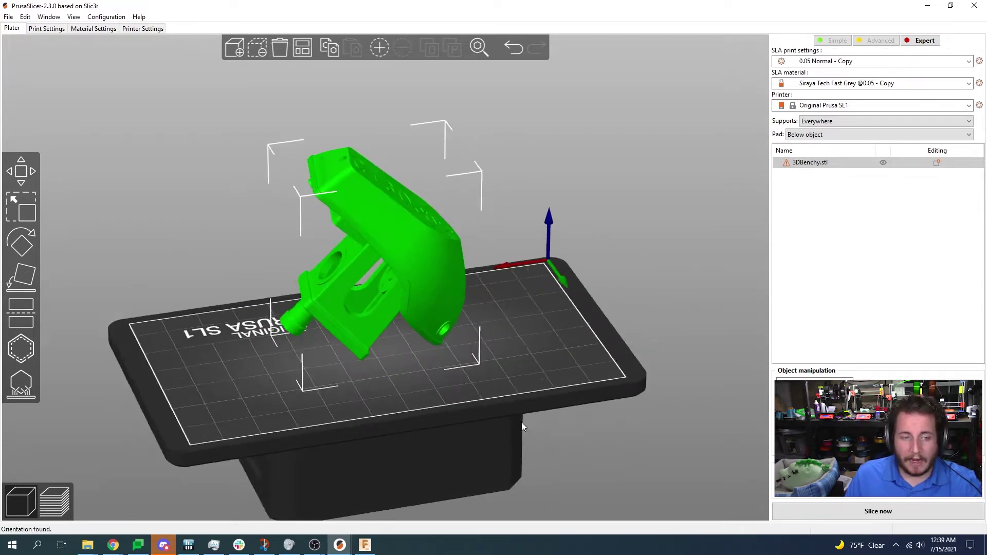
- Orbit around the tilted Benchy to inspect it from the front, the side and above
{"action": "left_click_drag", "start_coordinate": [522, 421], "coordinate": [504, 411]}
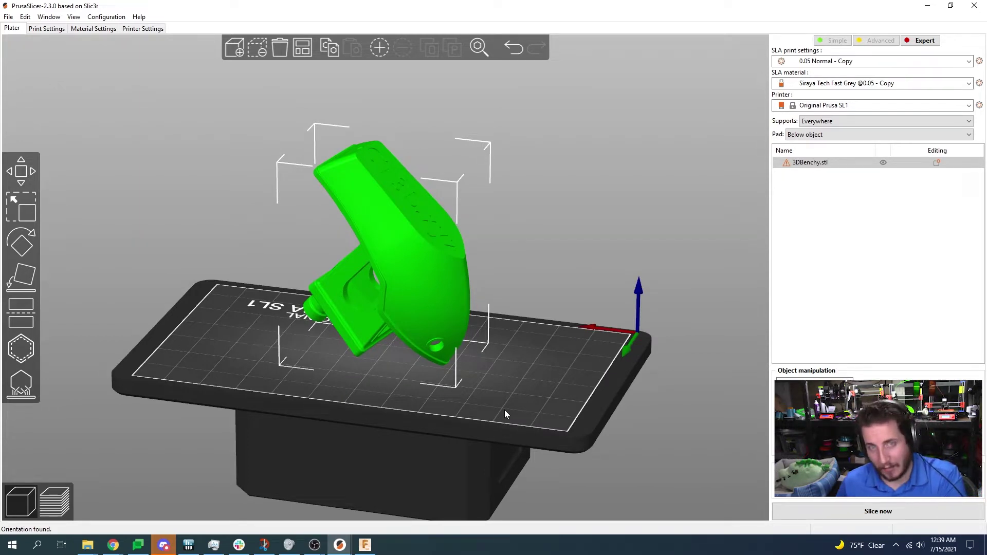
{"action": "left_click_drag", "start_coordinate": [504, 410], "coordinate": [463, 378]}
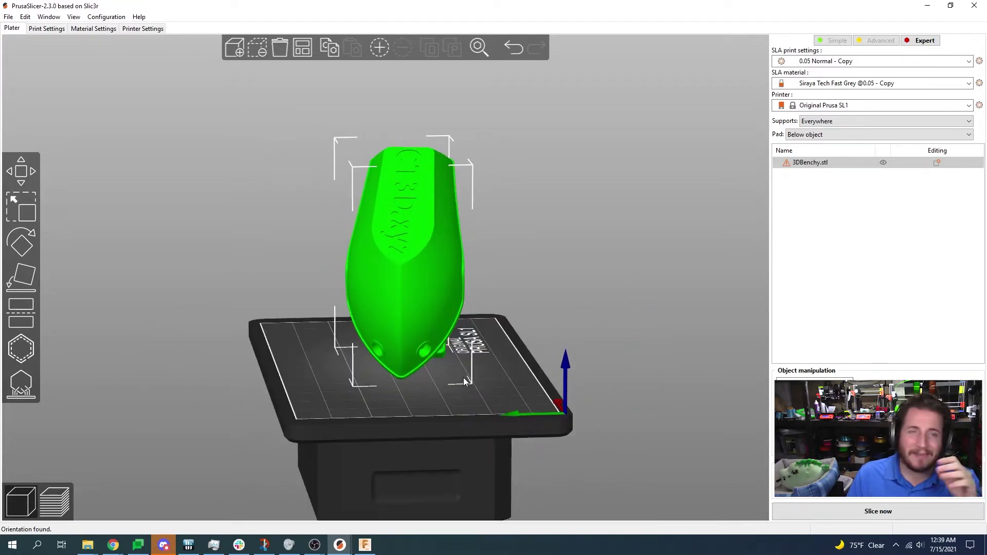
{"action": "left_click_drag", "start_coordinate": [369, 404], "coordinate": [413, 393]}
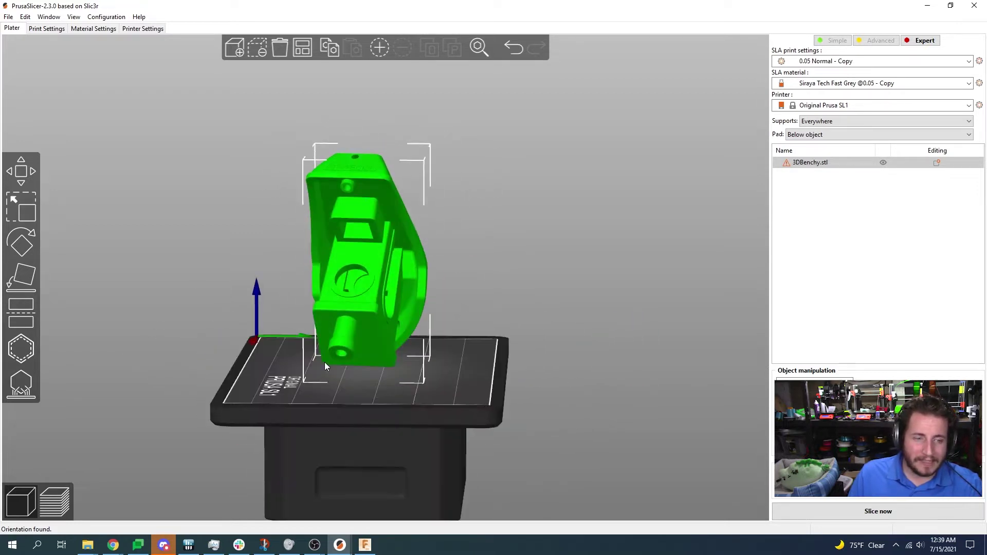
{"action": "left_click_drag", "start_coordinate": [477, 359], "coordinate": [470, 363]}
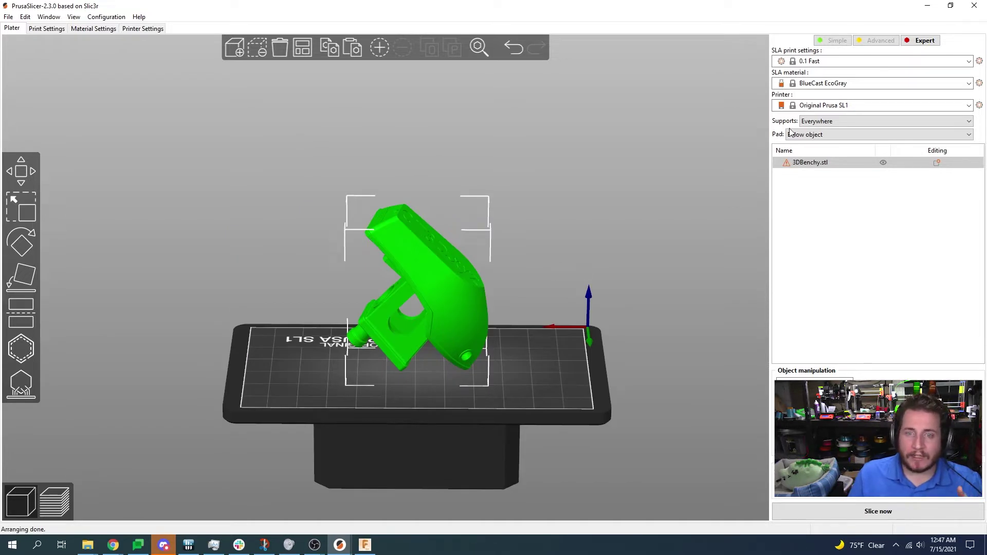
- Select 0.05 Normal print and Prusa Clear ABS like resin, then auto-generate support points
{"action": "left_click", "coordinate": [824, 84]}
{"action": "left_click", "coordinate": [824, 85]}
{"action": "left_click", "coordinate": [832, 61]}
{"action": "left_click", "coordinate": [817, 100]}
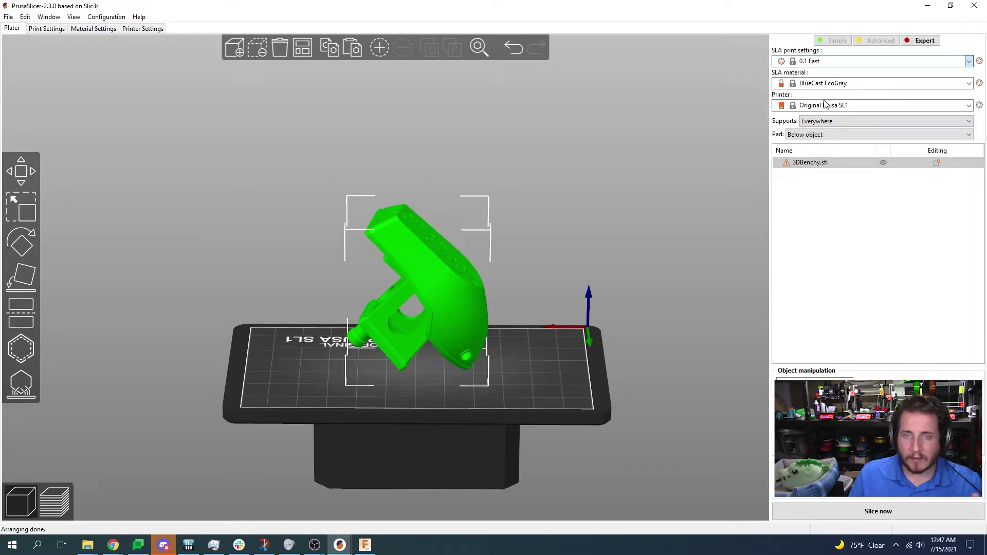
{"action": "left_click", "coordinate": [828, 85]}
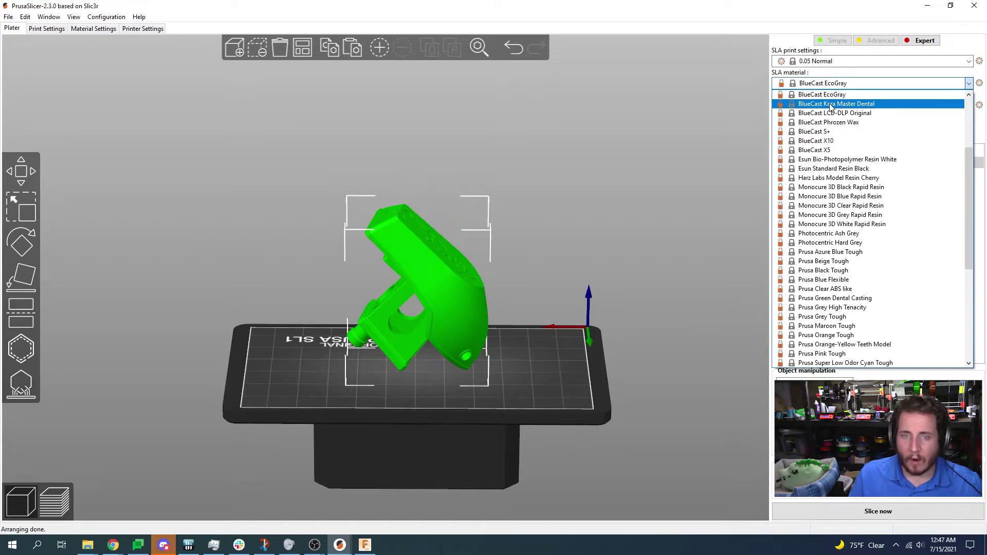
{"action": "scroll", "coordinate": [816, 190], "scroll_direction": "down", "scroll_amount": 1}
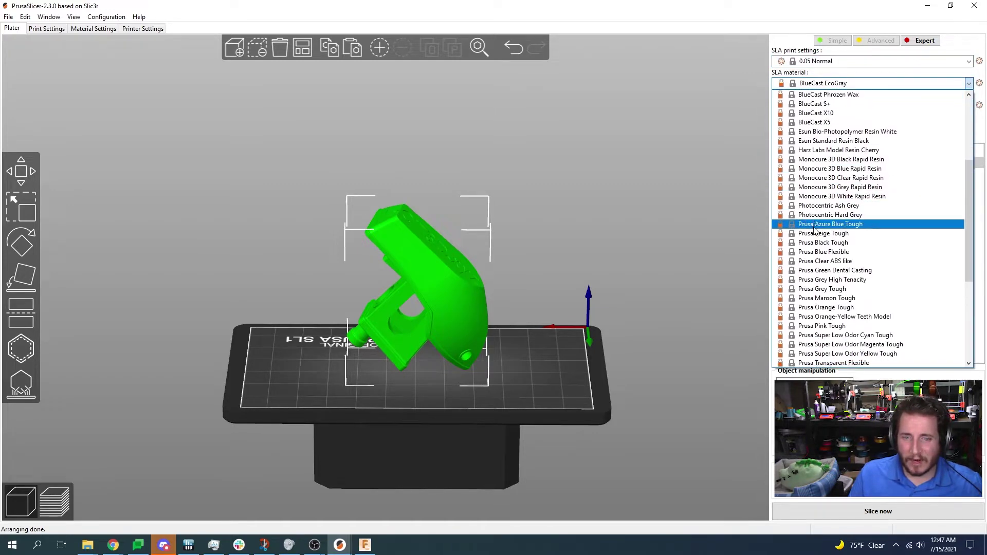
{"action": "key", "text": "Escape"}
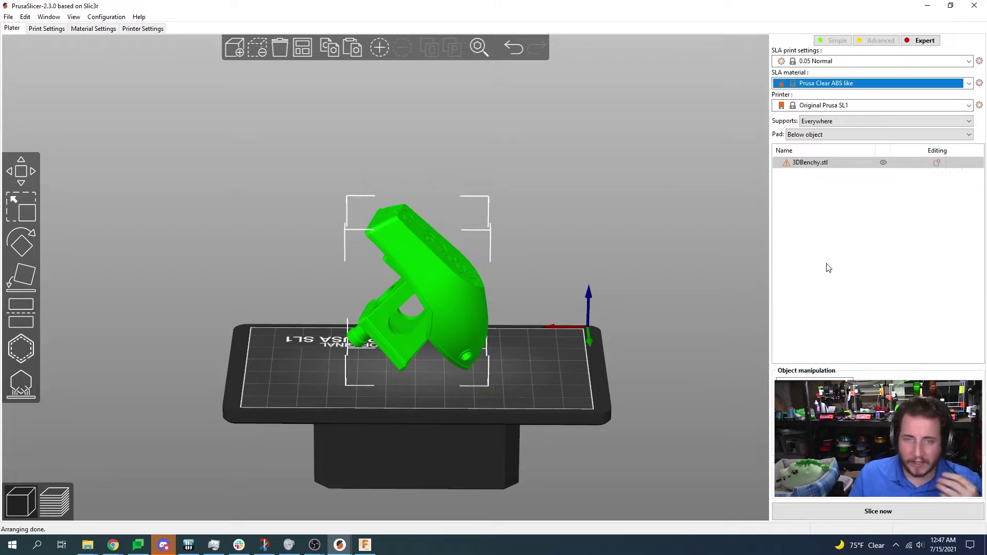
{"action": "left_click", "coordinate": [20, 386]}
{"action": "left_click", "coordinate": [70, 413]}
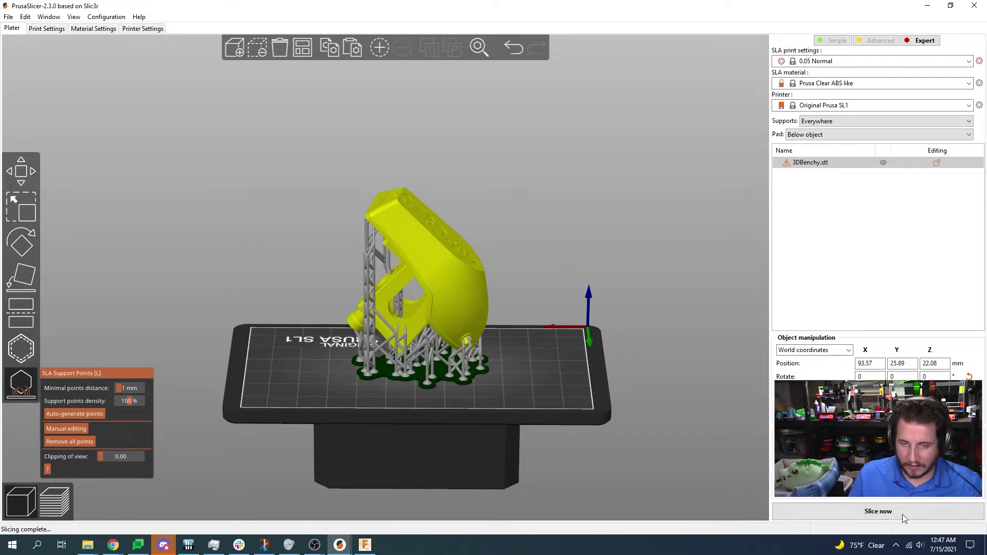
- Close support point editing and orbit around the Benchy to inspect its supports
{"action": "left_click_drag", "start_coordinate": [459, 448], "coordinate": [451, 432]}
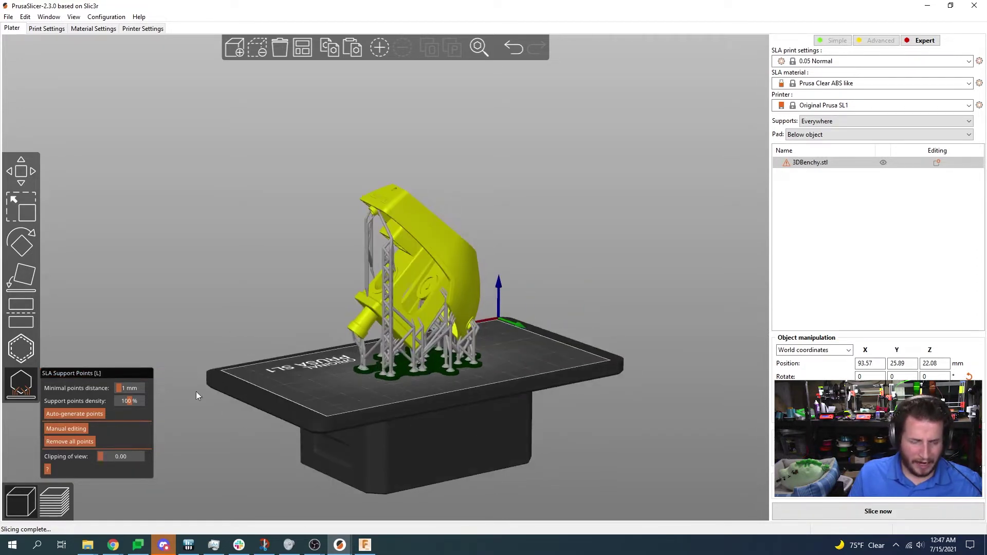
{"action": "left_click", "coordinate": [22, 382]}
{"action": "left_click_drag", "start_coordinate": [314, 384], "coordinate": [290, 397]}
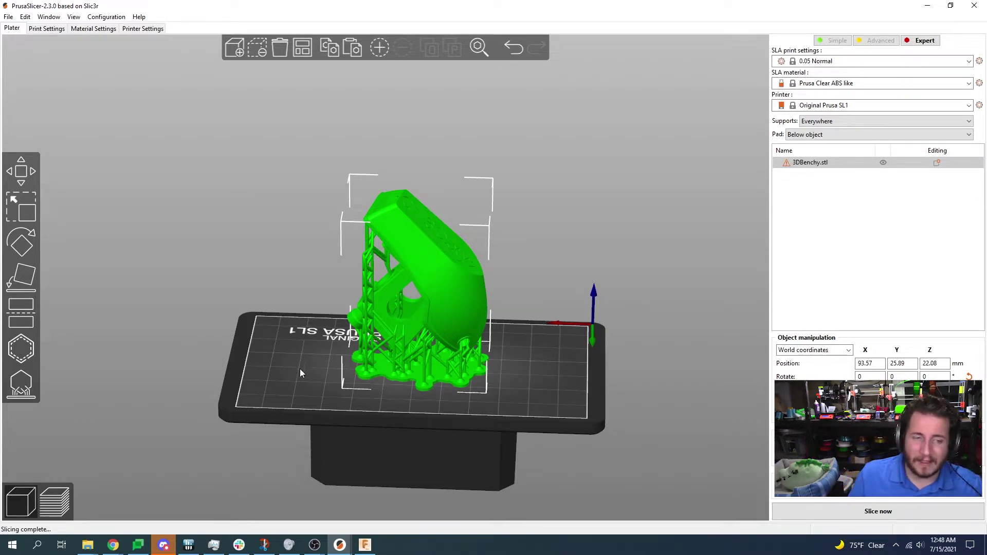
{"action": "left_click_drag", "start_coordinate": [301, 373], "coordinate": [460, 350]}
{"action": "scroll", "coordinate": [598, 331], "scroll_direction": "up", "scroll_amount": 5}
{"action": "scroll", "coordinate": [619, 252], "scroll_direction": "up", "scroll_amount": 5}
{"action": "left_click_drag", "start_coordinate": [619, 251], "coordinate": [563, 302]}
{"action": "scroll", "coordinate": [646, 228], "scroll_direction": "up", "scroll_amount": 3}
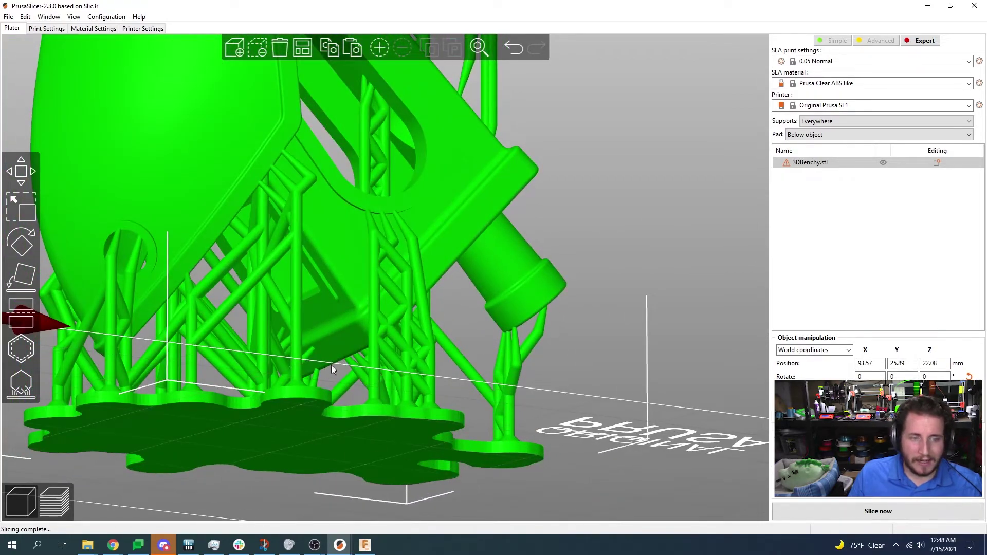
{"action": "left_click_drag", "start_coordinate": [696, 300], "coordinate": [651, 322]}
{"action": "scroll", "coordinate": [649, 318], "scroll_direction": "down", "scroll_amount": 10}
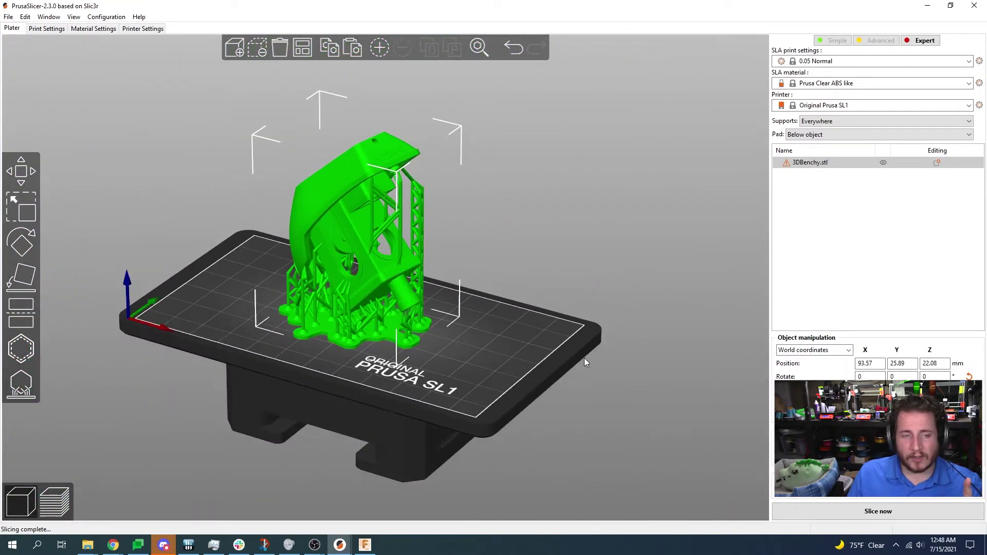
{"action": "left_click_drag", "start_coordinate": [584, 358], "coordinate": [603, 368]}
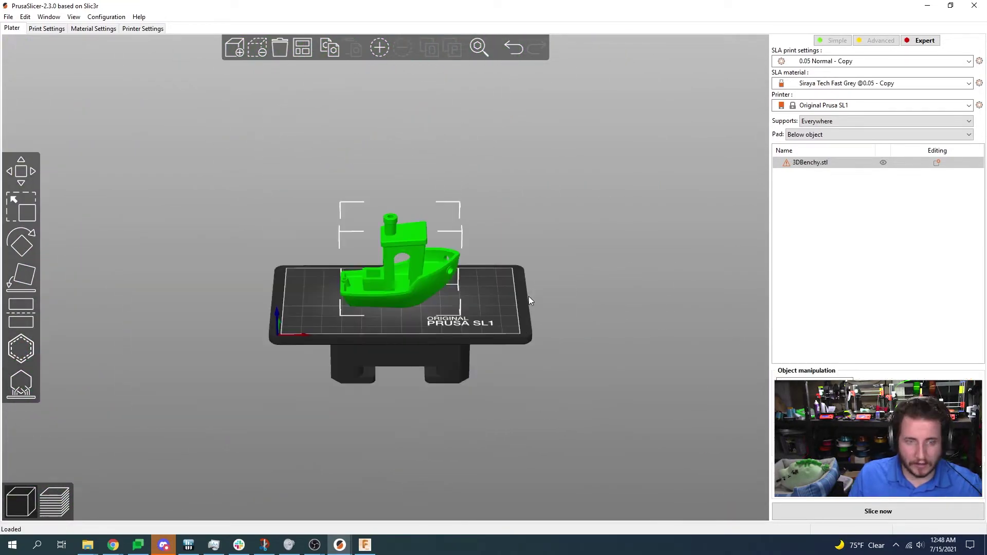
- Rotate the Benchy about its Y axis to 257.86° with the Rotate tool
{"action": "left_click_drag", "start_coordinate": [528, 296], "coordinate": [520, 296]}
{"action": "right_click_drag", "start_coordinate": [520, 296], "coordinate": [457, 309]}
{"action": "scroll", "coordinate": [660, 291], "scroll_direction": "up", "scroll_amount": 5}
{"action": "scroll", "coordinate": [456, 309], "scroll_direction": "down", "scroll_amount": 3}
{"action": "left_click_drag", "start_coordinate": [457, 309], "coordinate": [435, 369]}
{"action": "left_click", "coordinate": [21, 243]}
{"action": "left_click_drag", "start_coordinate": [102, 288], "coordinate": [304, 269]}
{"action": "scroll", "coordinate": [202, 313], "scroll_direction": "down", "scroll_amount": 3}
{"action": "left_click_drag", "start_coordinate": [406, 169], "coordinate": [317, 407]}
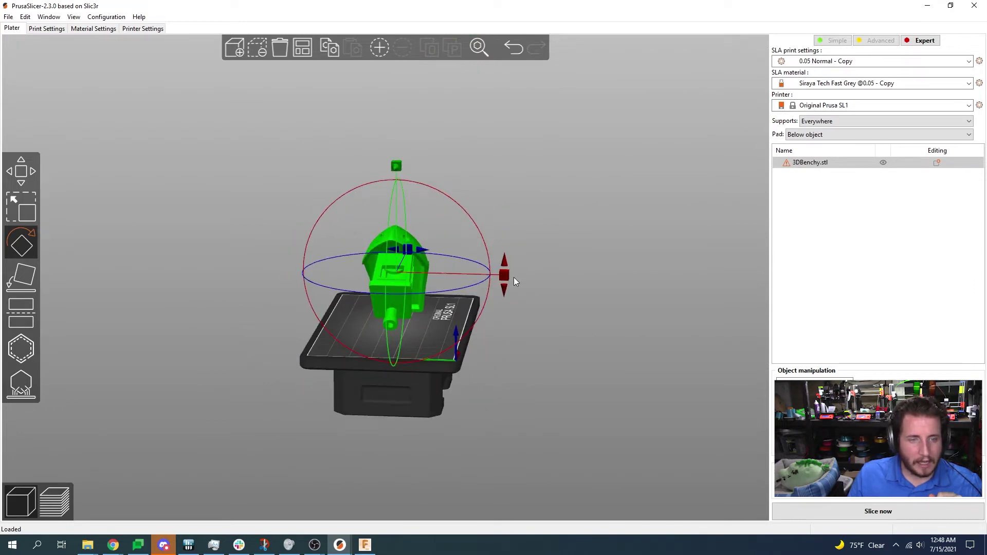
- Undo a trial X-axis tilt and re-run Optimize orientation on the Benchy
{"action": "left_click_drag", "start_coordinate": [513, 278], "coordinate": [481, 208]}
{"action": "left_click_drag", "start_coordinate": [632, 302], "coordinate": [301, 219]}
{"action": "key", "text": "ctrl+z"}
{"action": "right_click", "coordinate": [356, 247]}
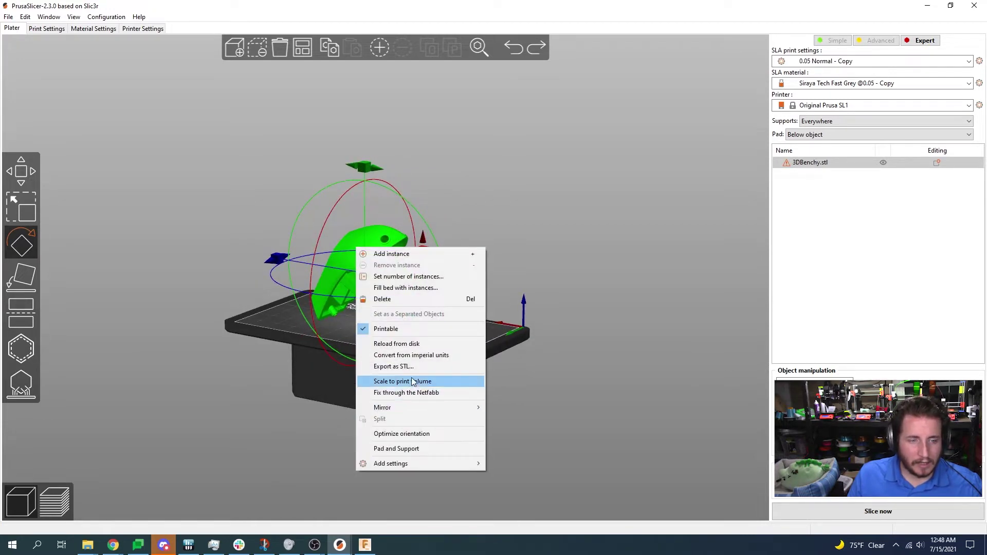
{"action": "left_click", "coordinate": [406, 433]}
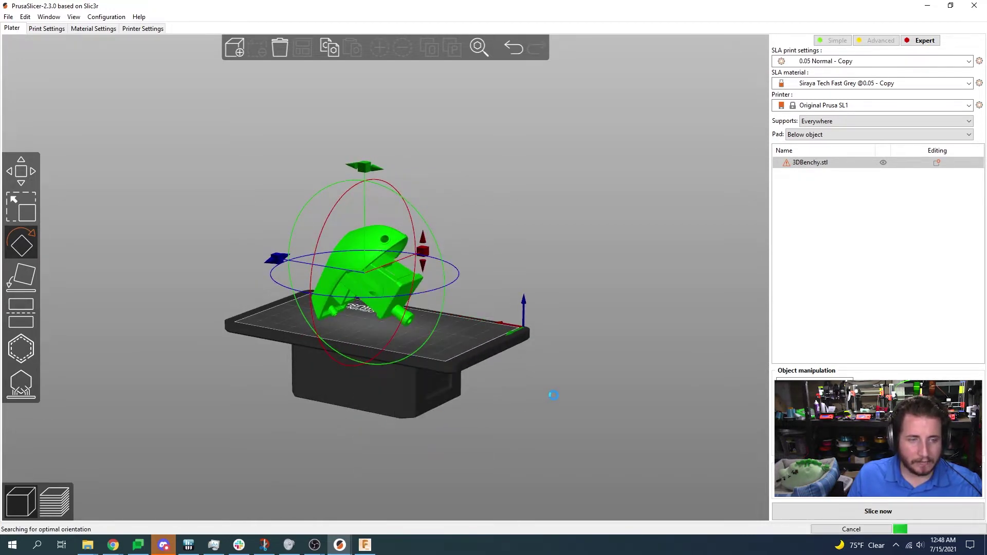
{"action": "mouse_move", "coordinate": [483, 332]}
{"action": "left_mouse_down"}
{"action": "mouse_move", "coordinate": [501, 332]}
{"action": "mouse_move", "coordinate": [478, 331]}
{"action": "left_mouse_up"}
- Manually tilt the re-oriented Benchy about its X axis with the Rotate tool
{"action": "left_click", "coordinate": [15, 256]}
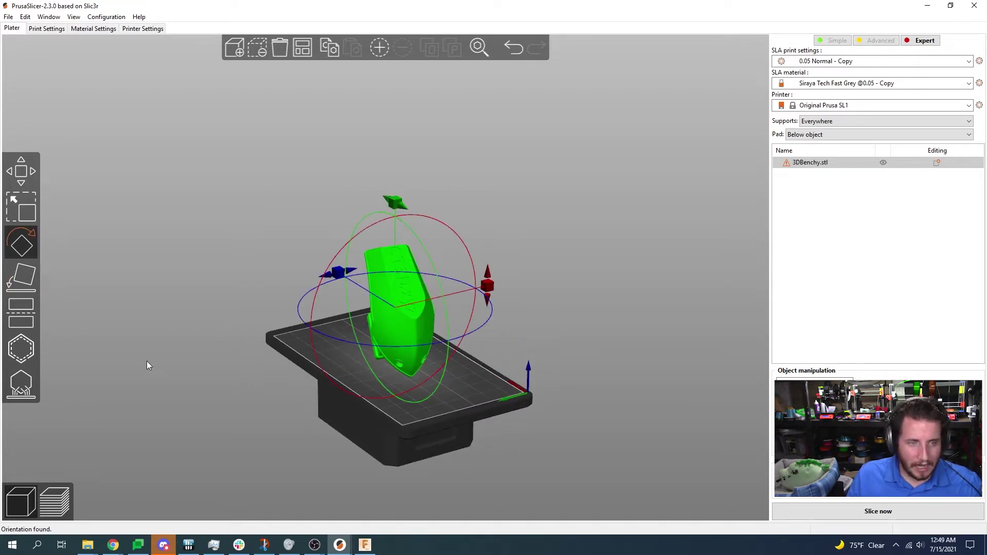
{"action": "left_click_drag", "start_coordinate": [141, 366], "coordinate": [131, 348]}
{"action": "scroll", "coordinate": [183, 320], "scroll_direction": "up", "scroll_amount": 3}
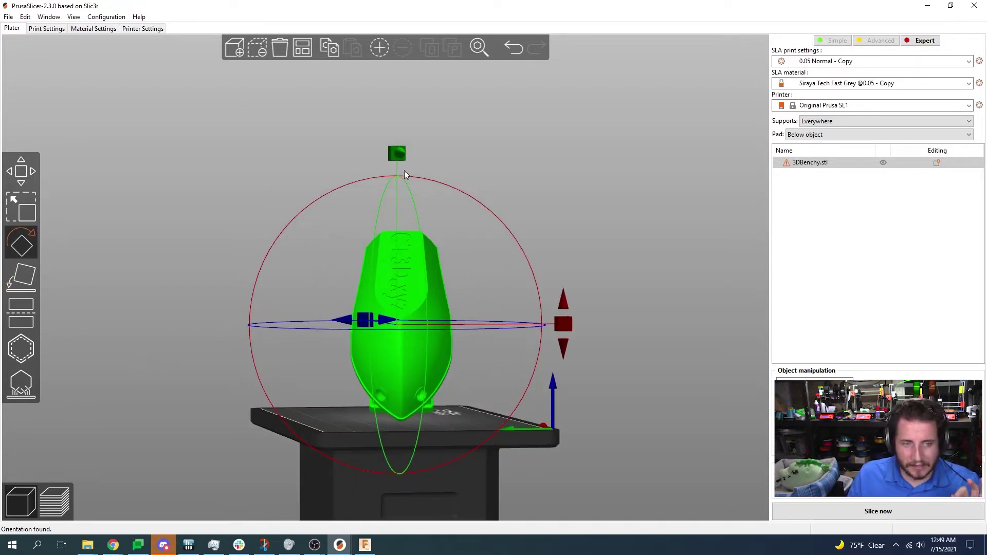
{"action": "left_click_drag", "start_coordinate": [566, 327], "coordinate": [553, 370]}
{"action": "left_click_drag", "start_coordinate": [706, 445], "coordinate": [539, 438]}
- Check the 0.05 Normal - Copy Supports and Pad pages, then open the Plater's SLA material list
{"action": "left_click", "coordinate": [47, 29]}
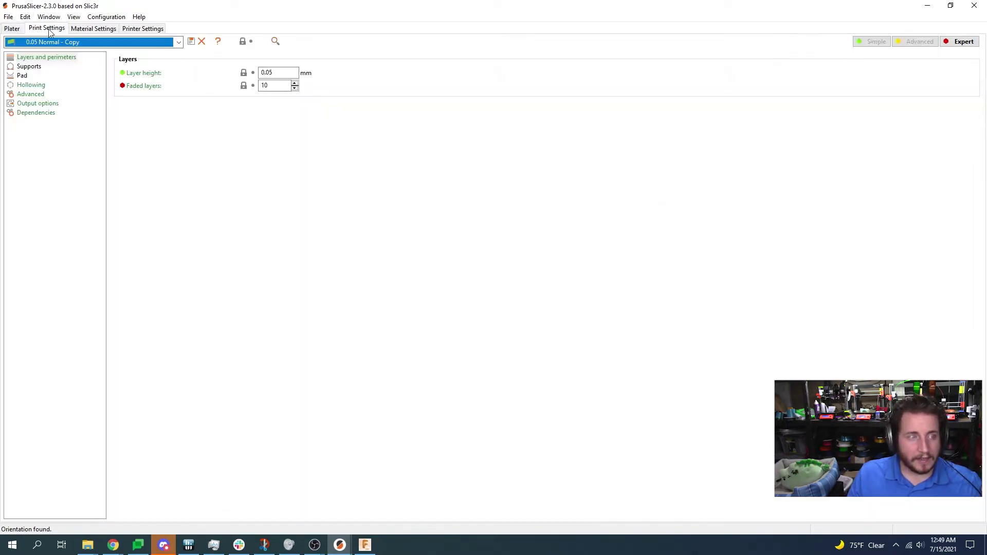
{"action": "left_click", "coordinate": [28, 67]}
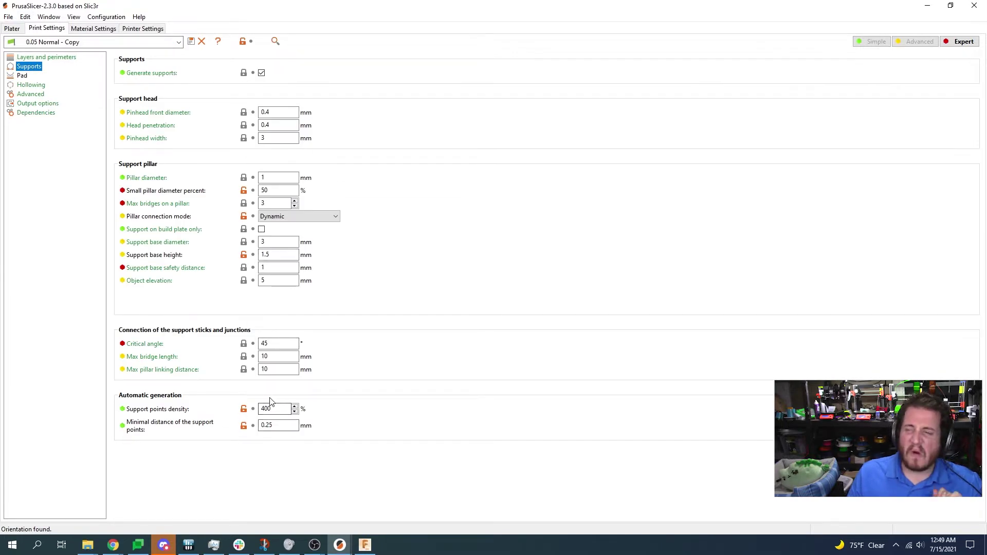
{"action": "left_click", "coordinate": [23, 76]}
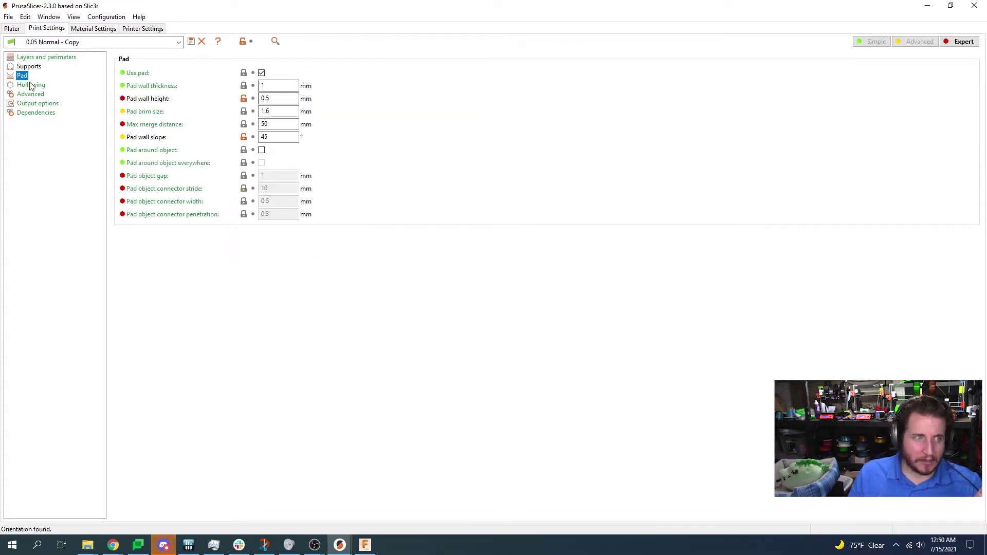
{"action": "left_click", "coordinate": [12, 28]}
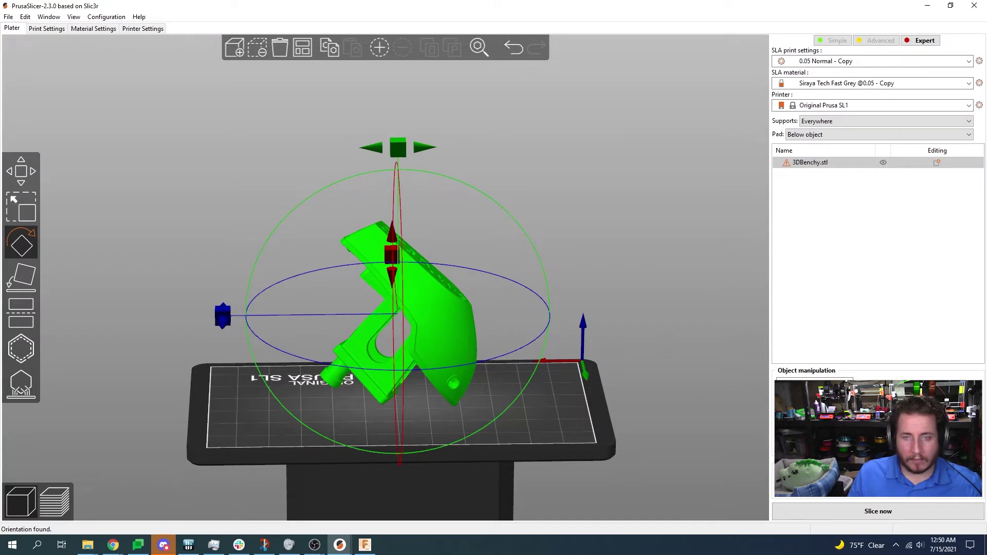
{"action": "left_click", "coordinate": [861, 84]}
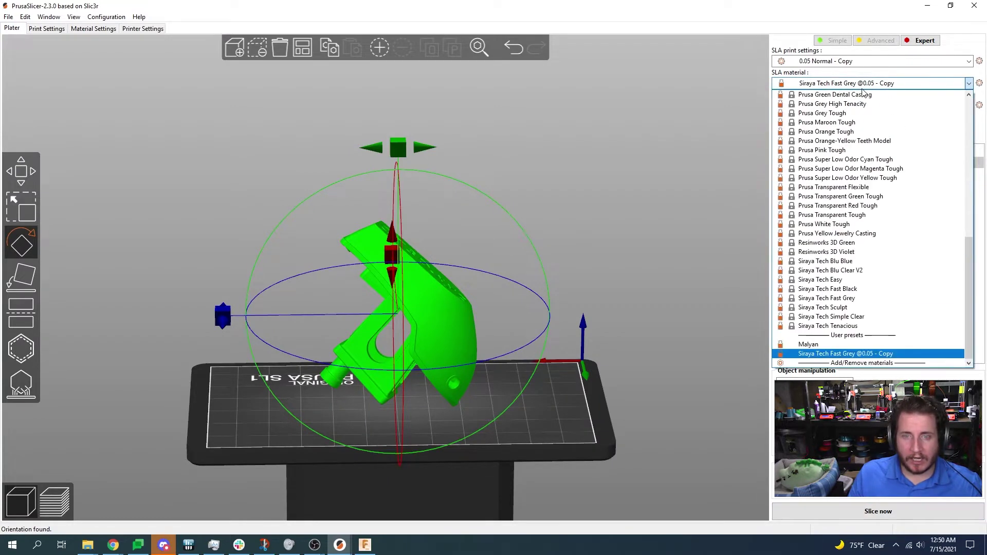
{"action": "scroll", "coordinate": [853, 134], "scroll_direction": "up", "scroll_amount": 3}
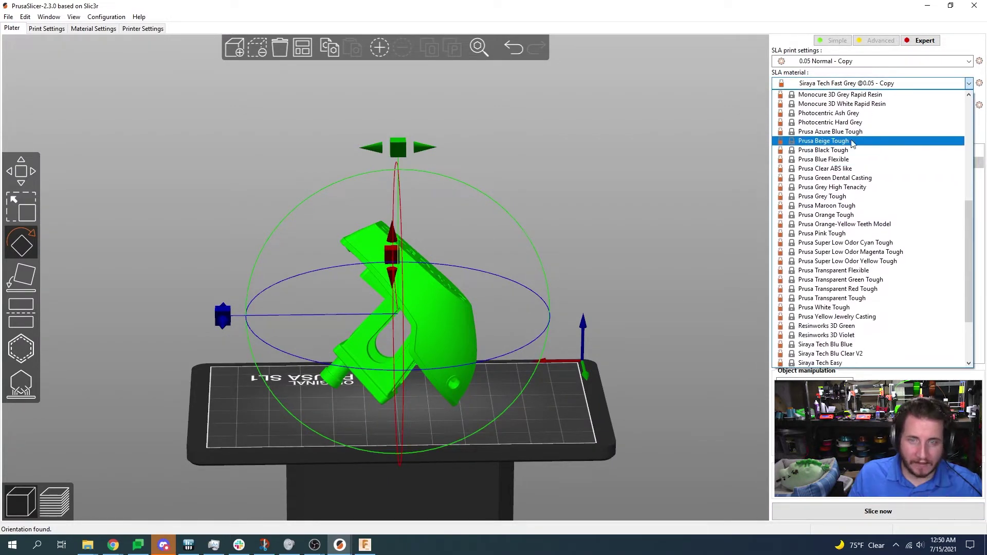
- Set the resin to Prusa Clear ABS like and slice the tilted Benchy
{"action": "left_click", "coordinate": [850, 169]}
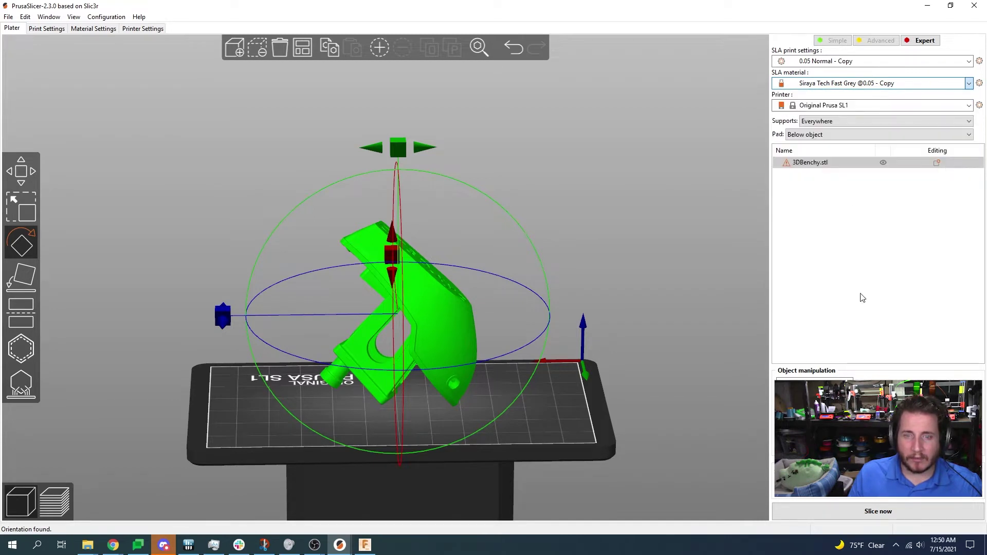
{"action": "left_click", "coordinate": [851, 516]}
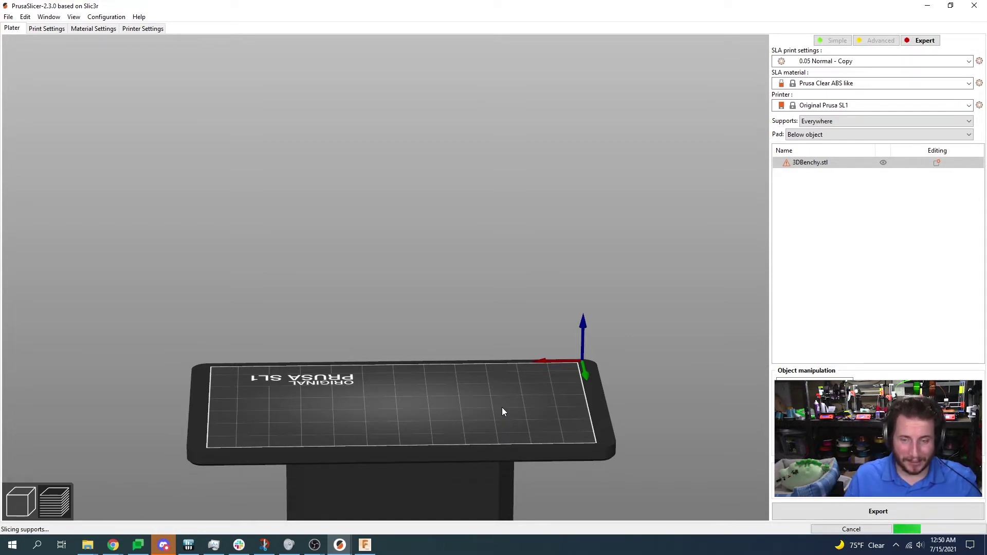
{"action": "left_click_drag", "start_coordinate": [502, 407], "coordinate": [432, 289]}
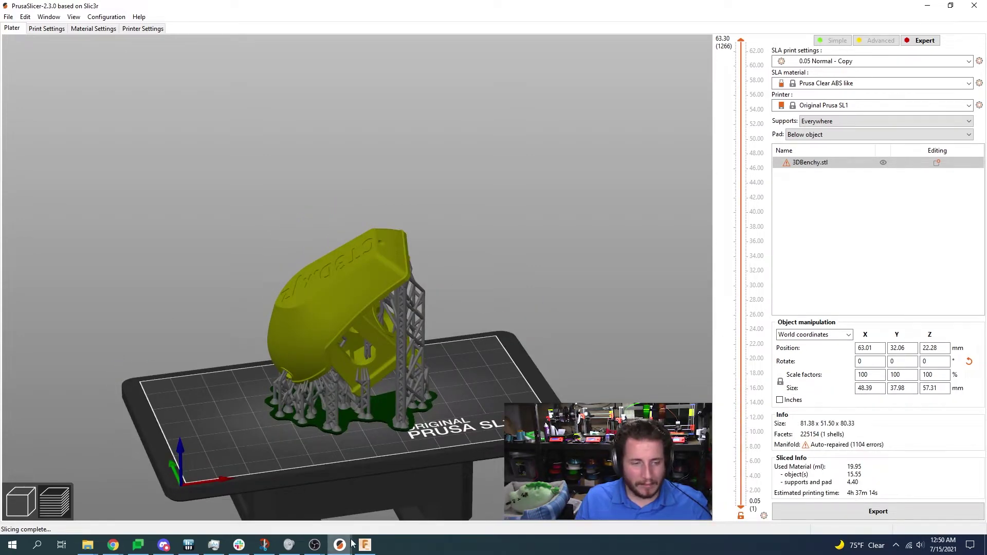
- Switch to the other PrusaSlicer window and orbit its sliced Benchy for comparison
{"action": "mouse_move", "coordinate": [340, 545]}
{"action": "left_click", "coordinate": [493, 501]}
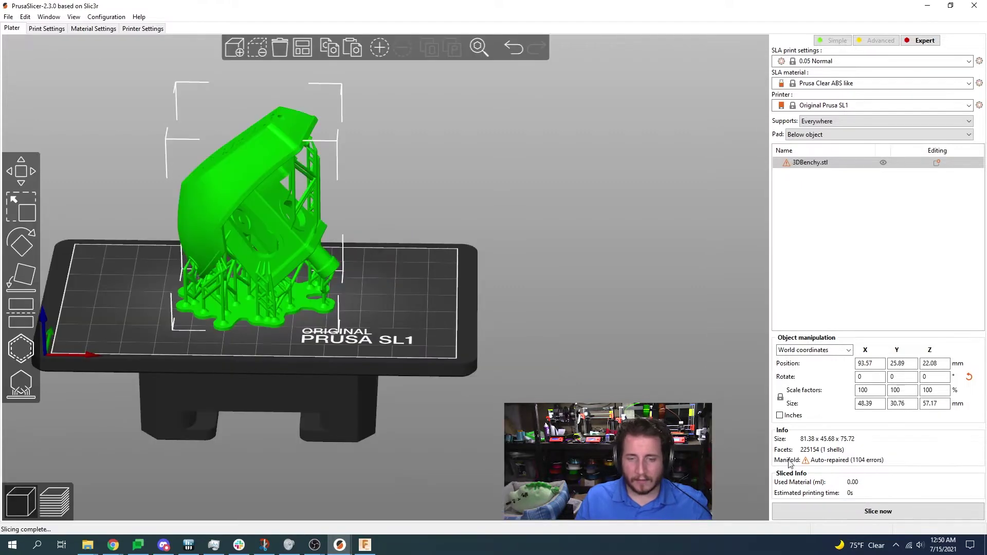
{"action": "right_click_drag", "start_coordinate": [455, 320], "coordinate": [499, 301]}
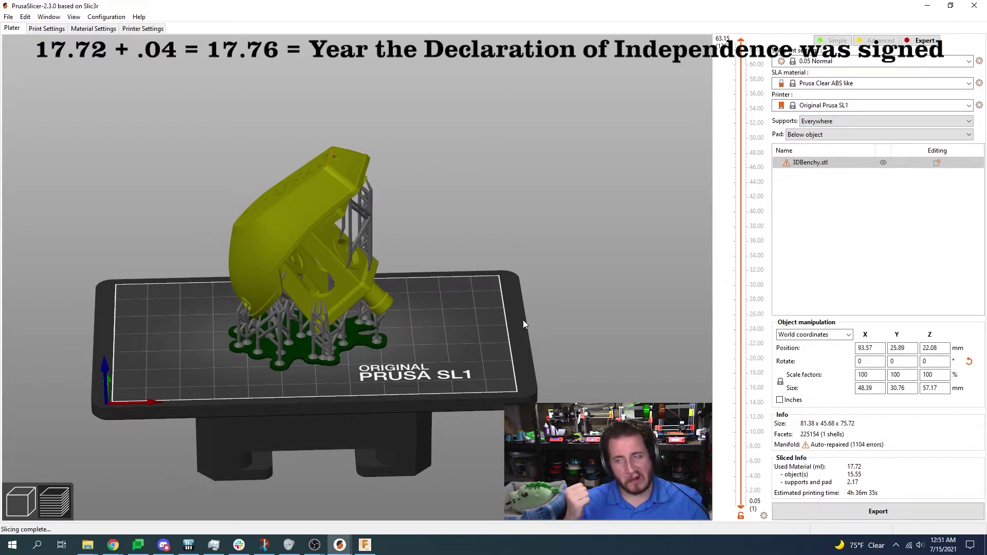
{"action": "mouse_move", "coordinate": [515, 311]}
{"action": "left_mouse_down"}
{"action": "mouse_move", "coordinate": [493, 323]}
{"action": "mouse_move", "coordinate": [489, 311]}
{"action": "mouse_move", "coordinate": [504, 305]}
{"action": "mouse_move", "coordinate": [504, 322]}
{"action": "left_mouse_up"}
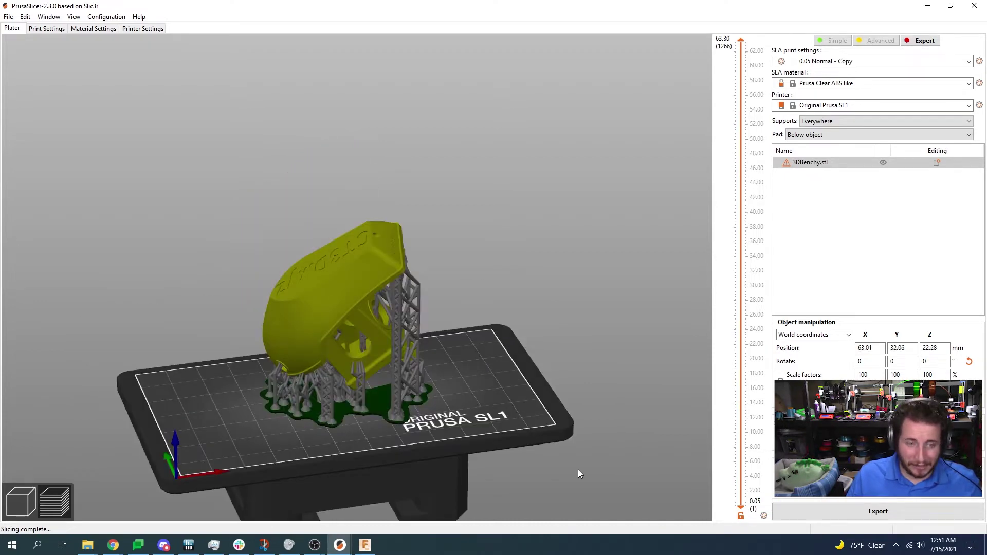
{"action": "left_click_drag", "start_coordinate": [578, 470], "coordinate": [504, 430]}
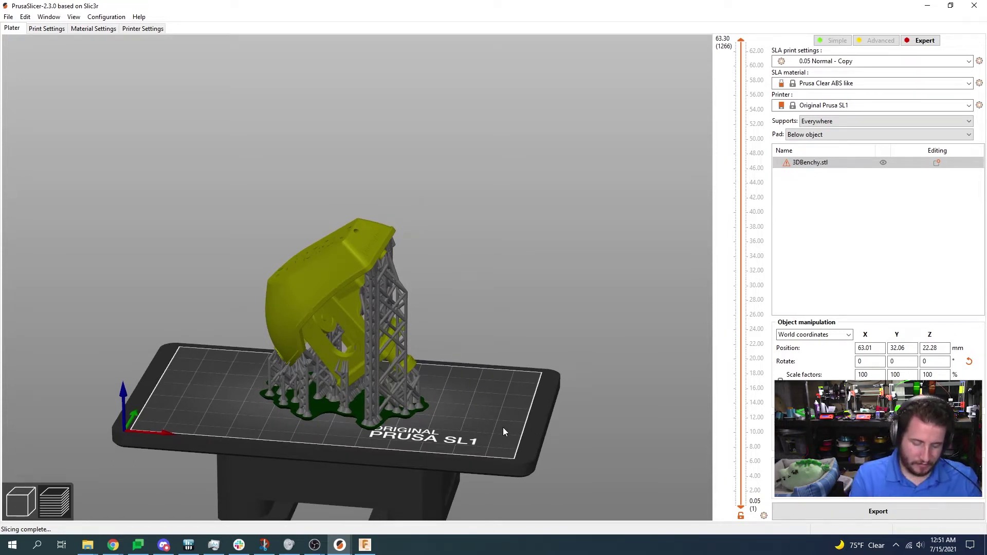
{"action": "left_click_drag", "start_coordinate": [502, 427], "coordinate": [501, 342]}
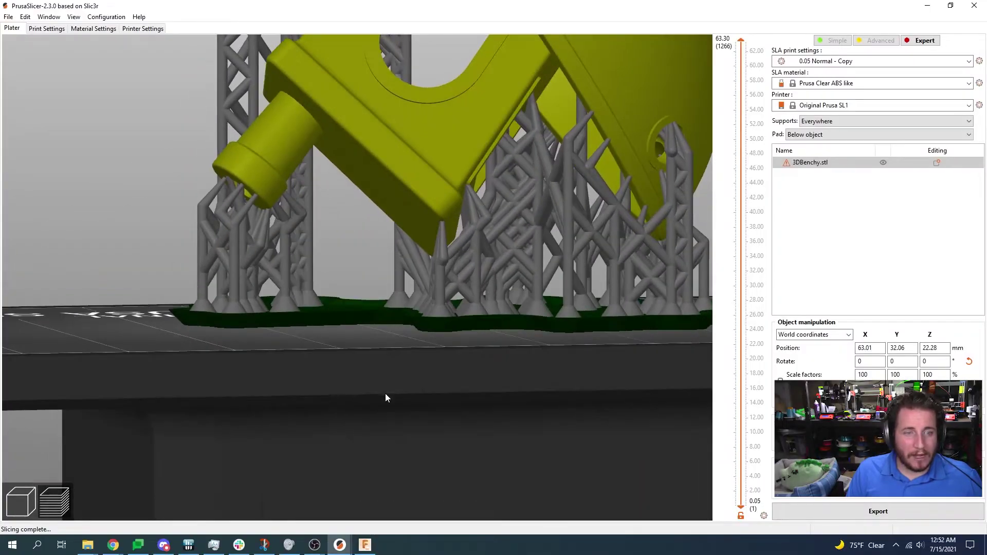
{"action": "left_click_drag", "start_coordinate": [386, 395], "coordinate": [372, 267]}
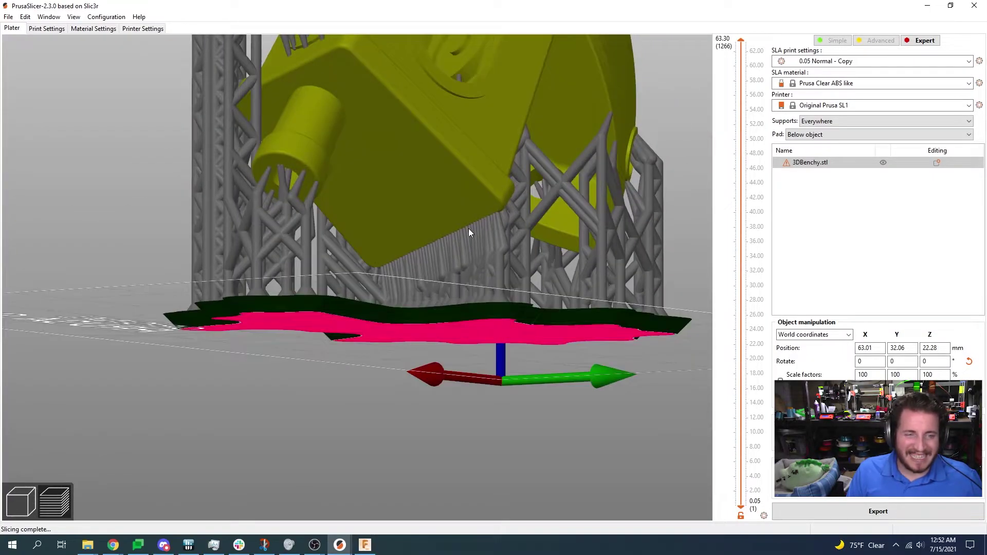
{"action": "left_click_drag", "start_coordinate": [405, 377], "coordinate": [384, 406]}
{"action": "scroll", "coordinate": [378, 395], "scroll_direction": "up", "scroll_amount": 3}
{"action": "left_click_drag", "start_coordinate": [740, 44], "coordinate": [670, 464]}
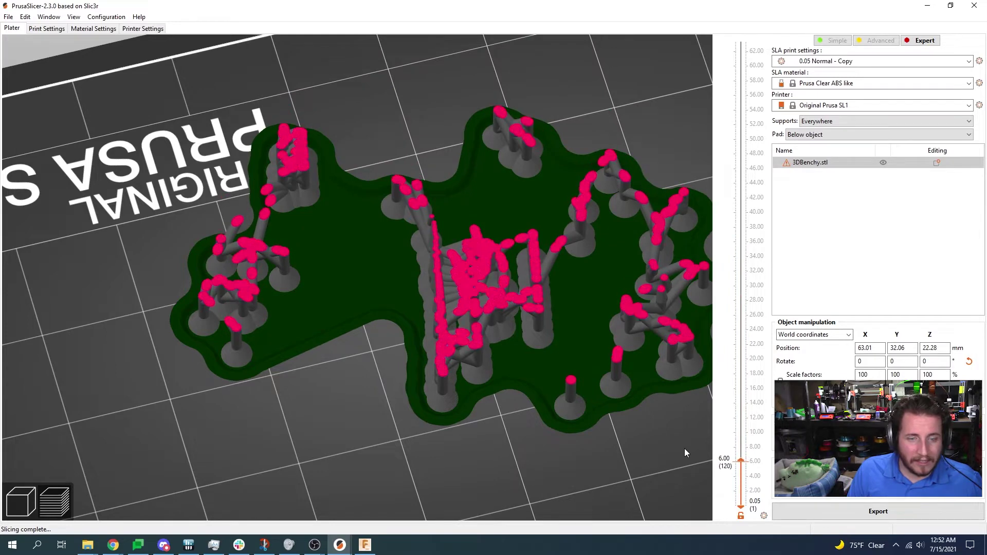
{"action": "left_click_drag", "start_coordinate": [741, 460], "coordinate": [740, 447]}
{"action": "scroll", "coordinate": [741, 447], "scroll_direction": "up", "scroll_amount": 15}
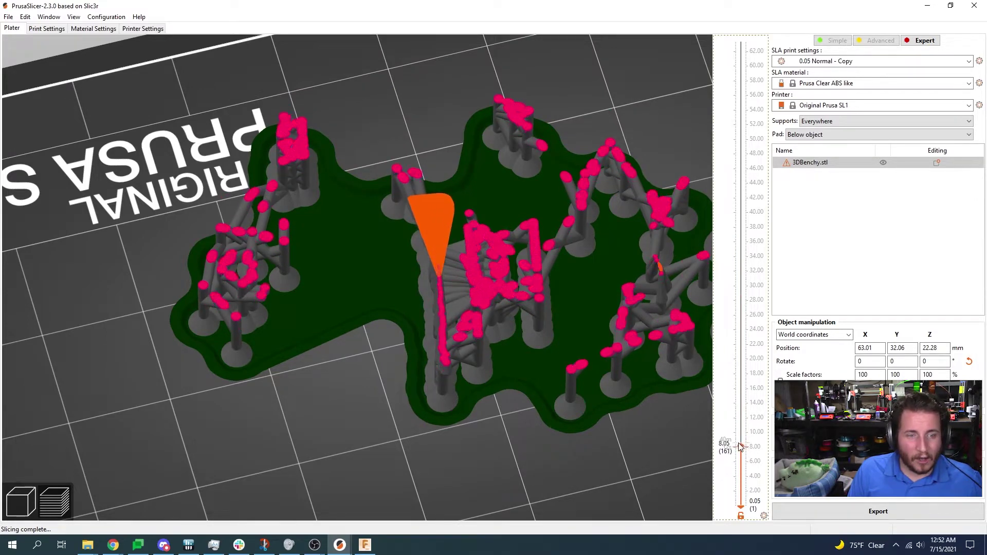
{"action": "scroll", "coordinate": [747, 446], "scroll_direction": "up", "scroll_amount": 15}
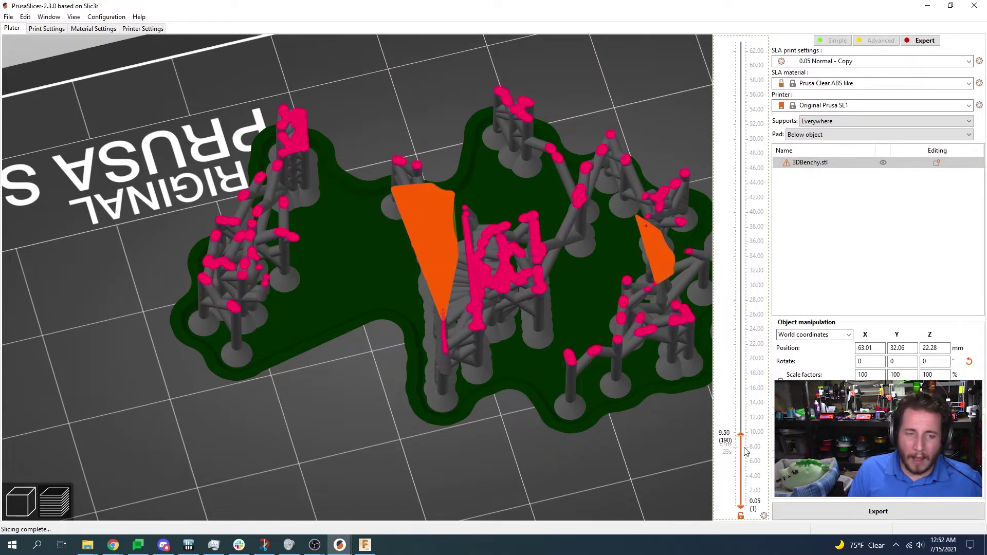
{"action": "left_click_drag", "start_coordinate": [741, 436], "coordinate": [740, 41]}
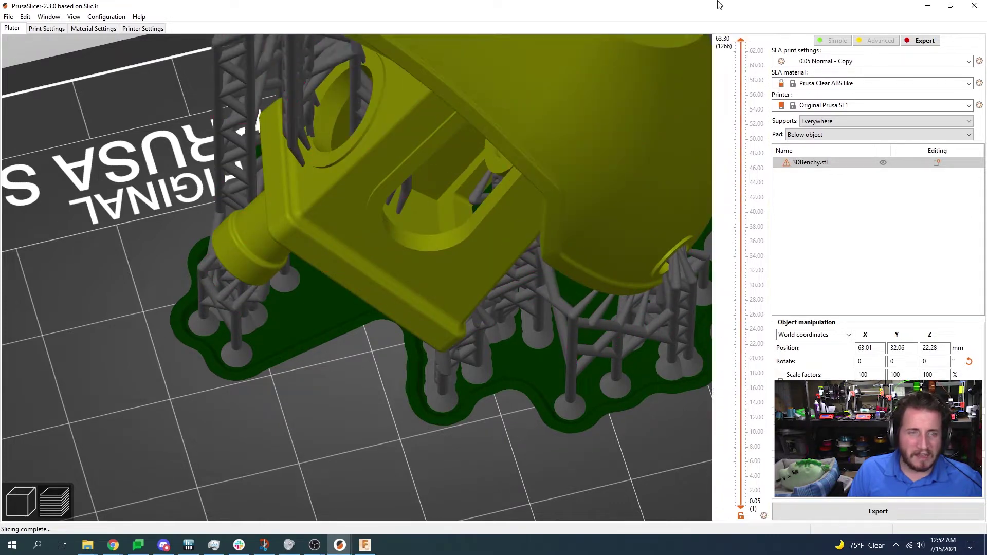
- Zoom to the whole bed and drag Minimal points distance to 0 mm
{"action": "key", "text": "b"}
{"action": "left_click", "coordinate": [45, 29]}
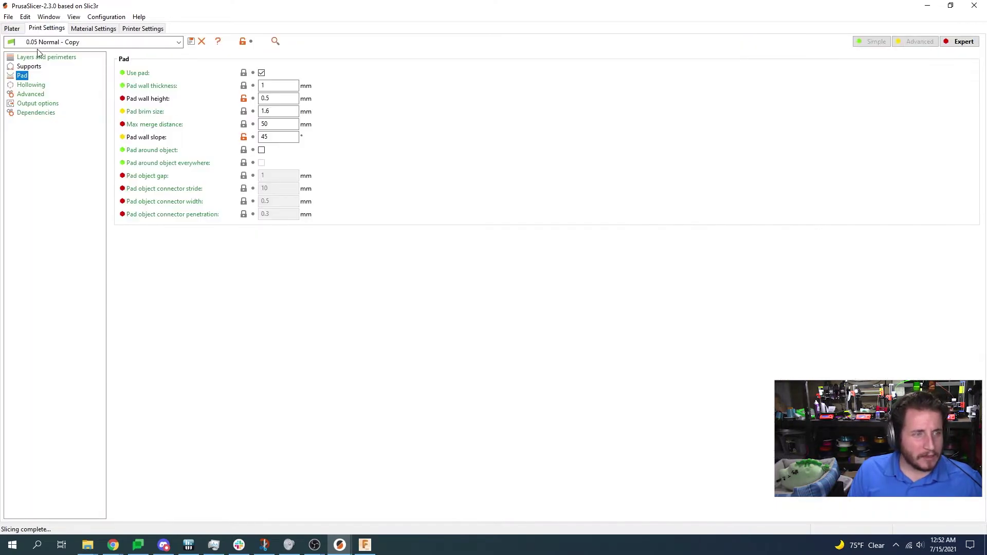
{"action": "left_click", "coordinate": [12, 29]}
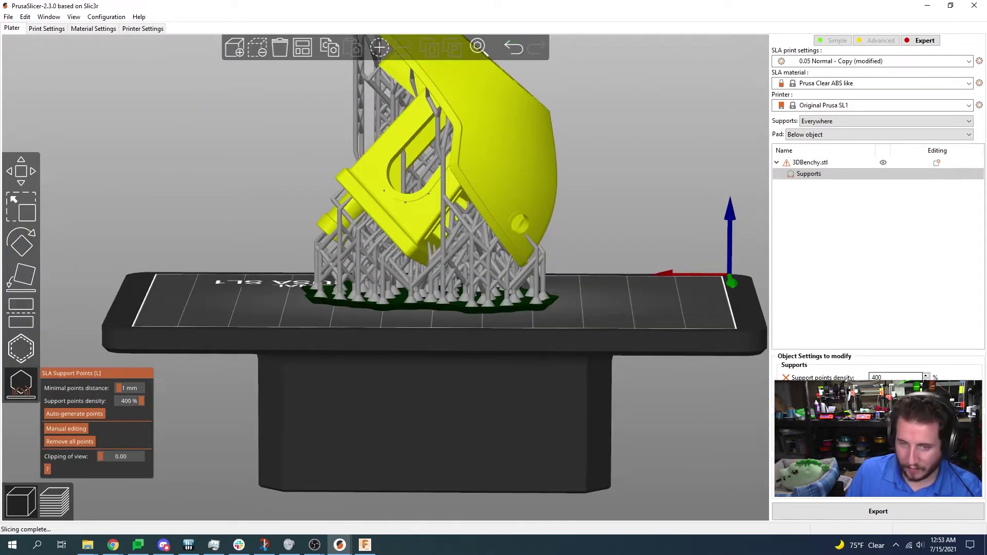
{"action": "left_click_drag", "start_coordinate": [119, 388], "coordinate": [116, 387]}
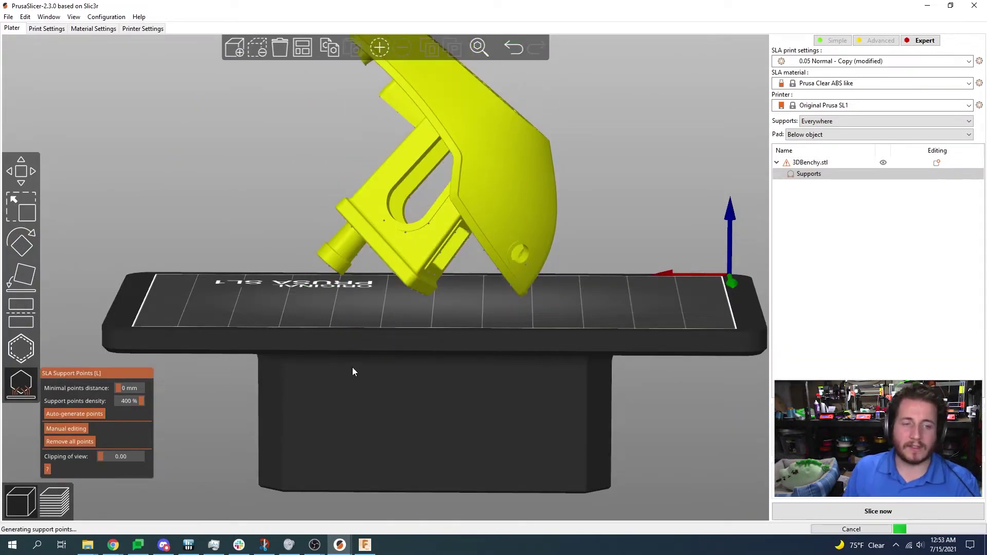
- Orbit above, beneath and around the Benchy to inspect the denser supports and pad
{"action": "left_click_drag", "start_coordinate": [352, 371], "coordinate": [619, 307]}
{"action": "scroll", "coordinate": [618, 303], "scroll_direction": "up", "scroll_amount": 3}
{"action": "scroll", "coordinate": [460, 207], "scroll_direction": "up", "scroll_amount": 5}
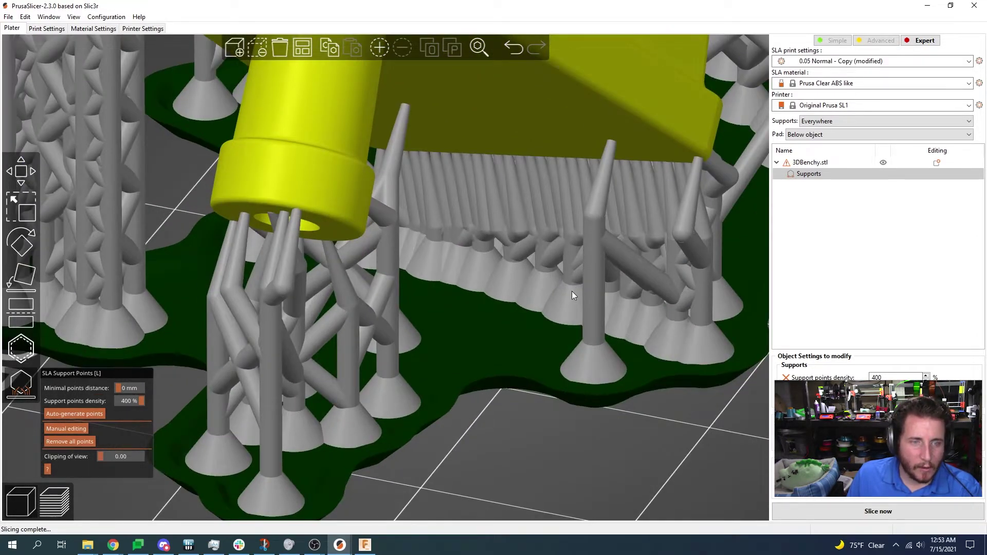
{"action": "scroll", "coordinate": [559, 306], "scroll_direction": "down", "scroll_amount": 5}
{"action": "left_click_drag", "start_coordinate": [559, 306], "coordinate": [520, 442]}
{"action": "scroll", "coordinate": [520, 442], "scroll_direction": "up", "scroll_amount": 5}
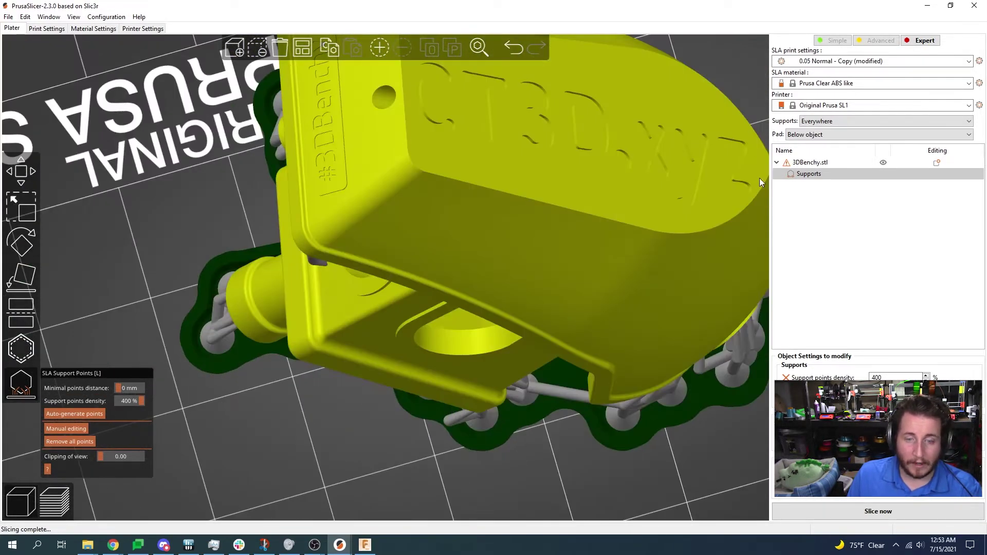
{"action": "scroll", "coordinate": [470, 317], "scroll_direction": "down", "scroll_amount": 5}
{"action": "left_click_drag", "start_coordinate": [469, 316], "coordinate": [453, 397]}
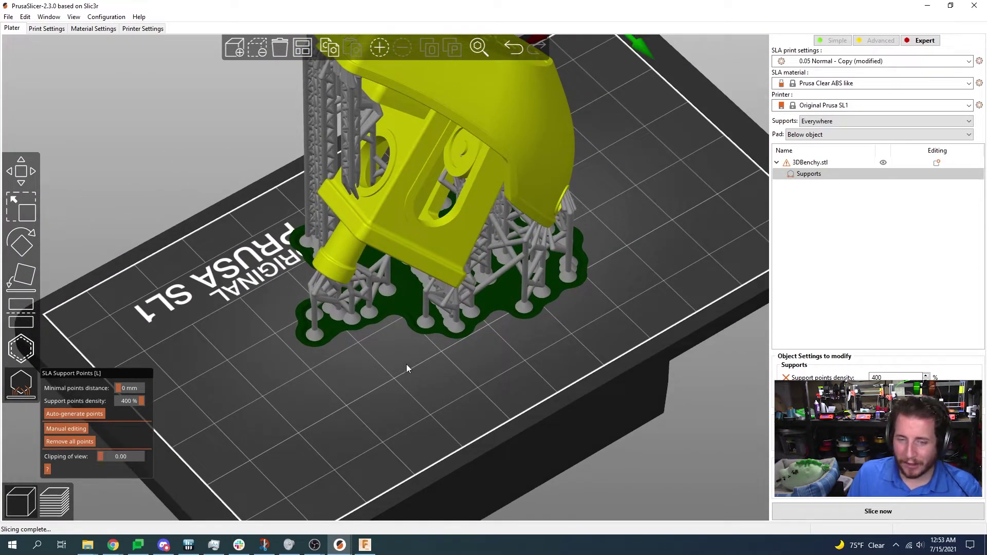
{"action": "left_click_drag", "start_coordinate": [406, 370], "coordinate": [273, 392]}
{"action": "left_click_drag", "start_coordinate": [573, 362], "coordinate": [598, 368]}
{"action": "left_click_drag", "start_coordinate": [543, 294], "coordinate": [338, 530]}
- In the other window, return to the 3D editor and start manual support point editing
{"action": "mouse_move", "coordinate": [339, 542]}
{"action": "left_click", "coordinate": [482, 481]}
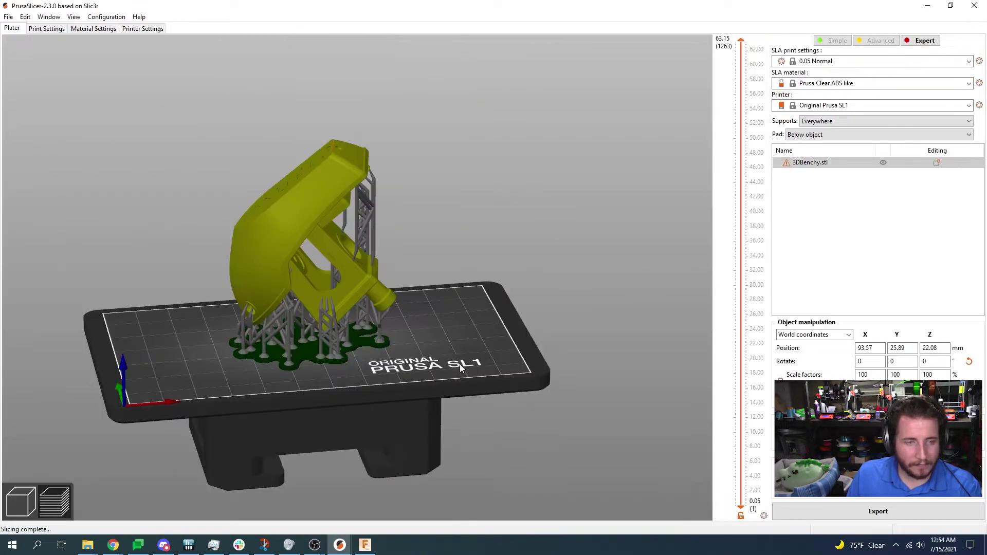
{"action": "left_click_drag", "start_coordinate": [456, 365], "coordinate": [408, 391]}
{"action": "left_click", "coordinate": [20, 501]}
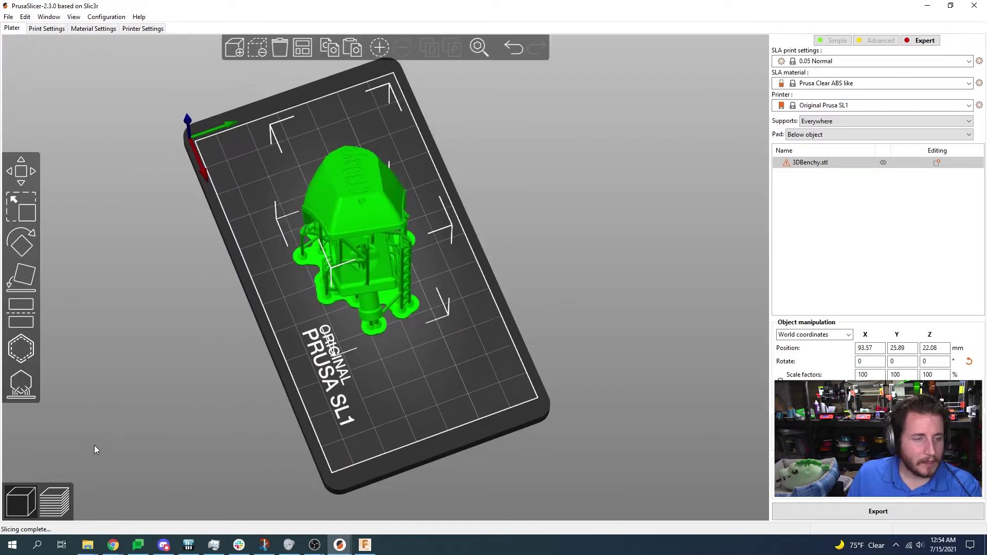
{"action": "left_click_drag", "start_coordinate": [105, 441], "coordinate": [317, 390]}
{"action": "scroll", "coordinate": [316, 390], "scroll_direction": "up", "scroll_amount": 5}
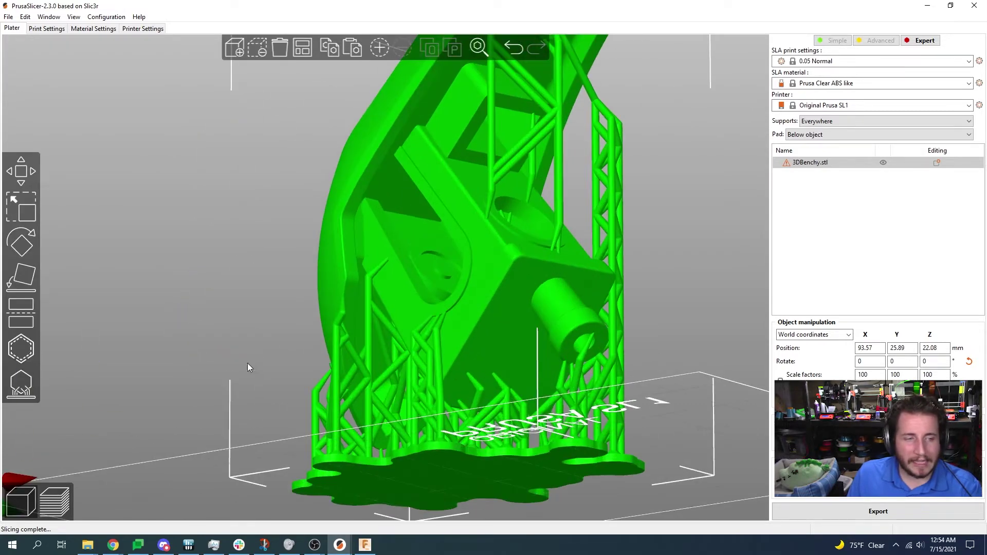
{"action": "left_click", "coordinate": [21, 383]}
{"action": "left_click", "coordinate": [71, 434]}
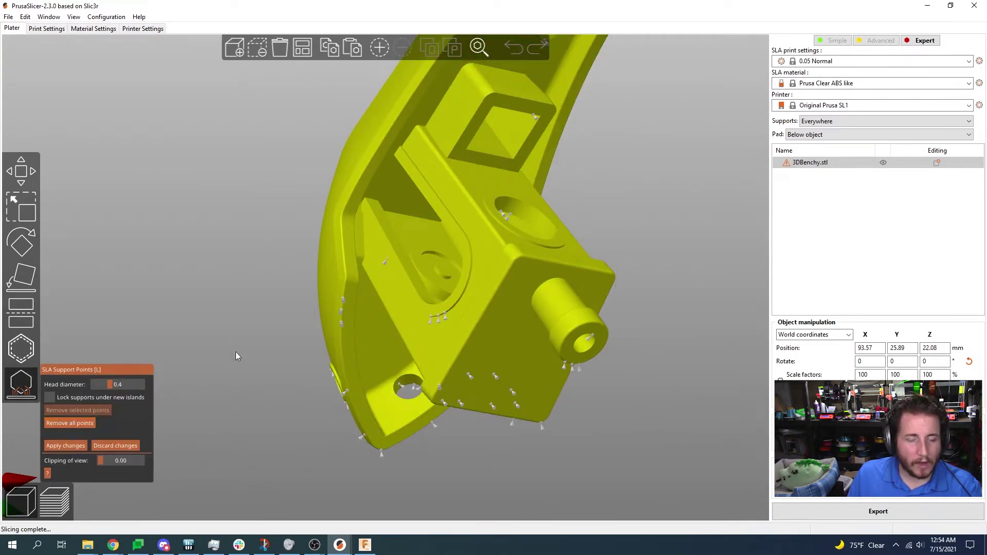
- Add two support points along the Benchy's hull edge
{"action": "left_click_drag", "start_coordinate": [238, 344], "coordinate": [278, 304]}
{"action": "scroll", "coordinate": [558, 346], "scroll_direction": "up", "scroll_amount": 5}
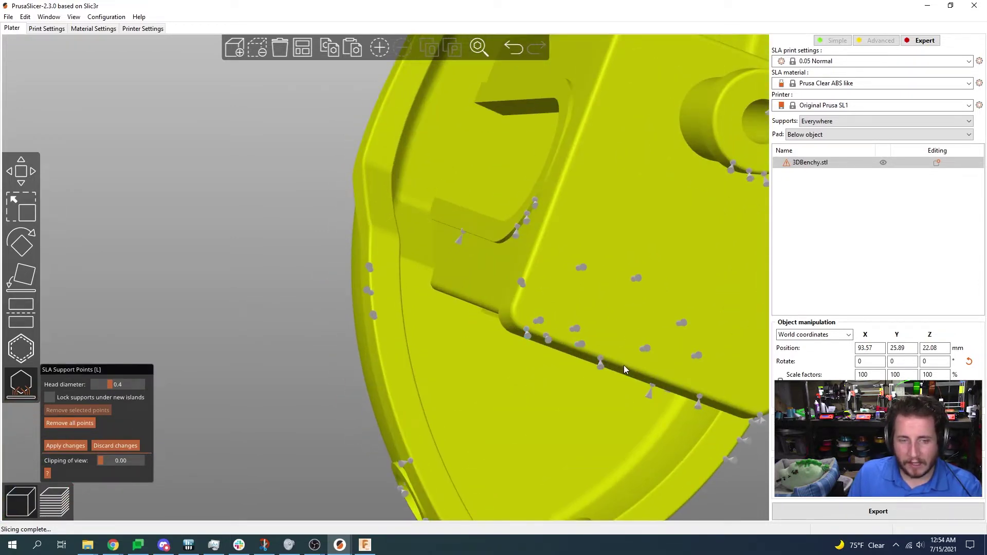
{"action": "left_click", "coordinate": [680, 389]}
{"action": "left_click", "coordinate": [732, 406]}
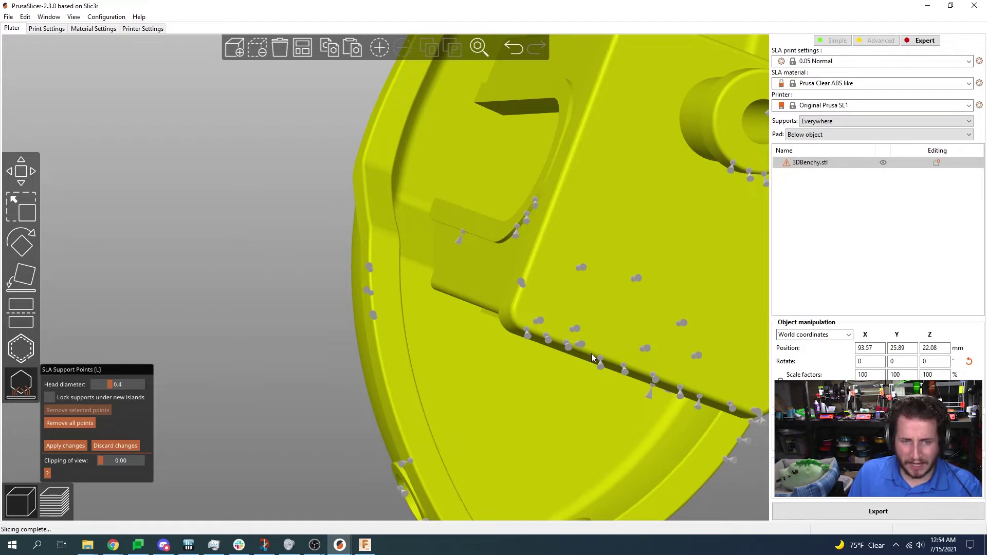
- Move a support point on the deck slightly lower
{"action": "left_click_drag", "start_coordinate": [521, 320], "coordinate": [446, 260]}
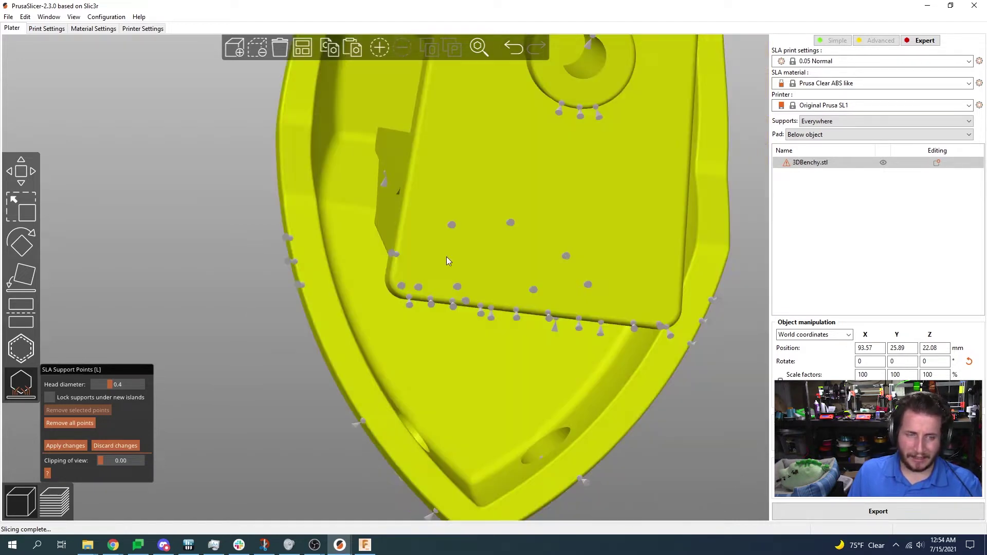
{"action": "left_click", "coordinate": [510, 223]}
{"action": "left_click_drag", "start_coordinate": [510, 225], "coordinate": [491, 249]}
{"action": "left_click", "coordinate": [241, 254]}
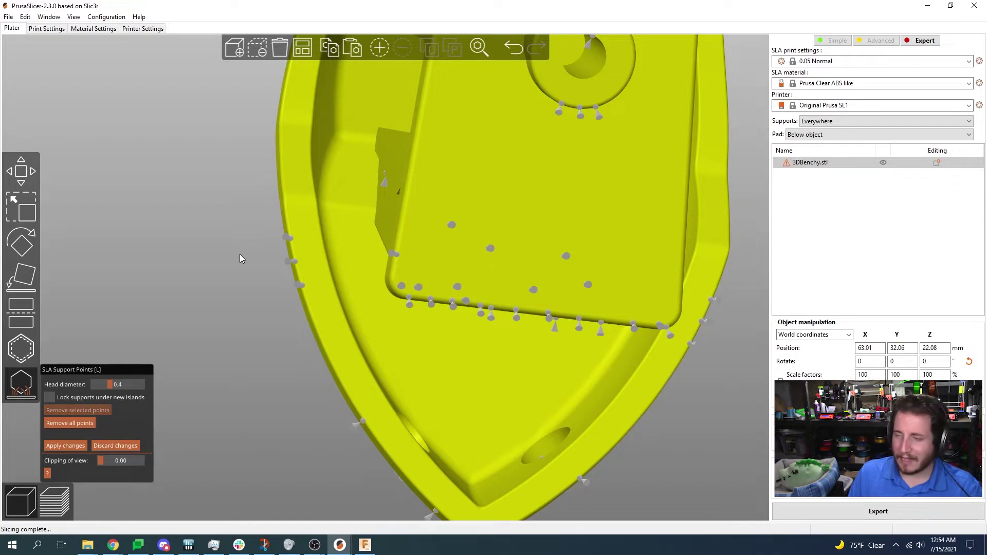
- Select and delete another support point on the Benchy
{"action": "left_click_drag", "start_coordinate": [240, 254], "coordinate": [478, 246]}
{"action": "left_click", "coordinate": [515, 230]}
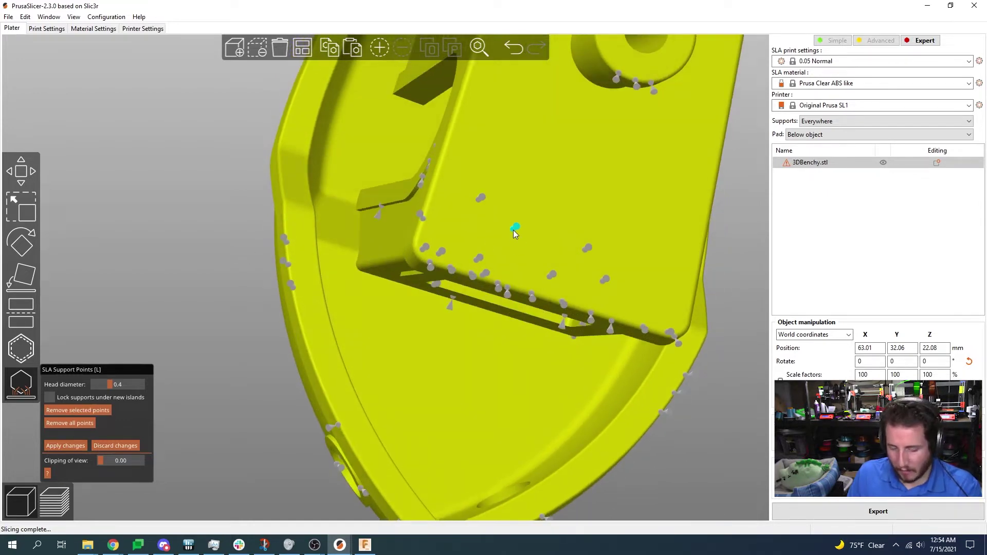
{"action": "key", "text": "Delete"}
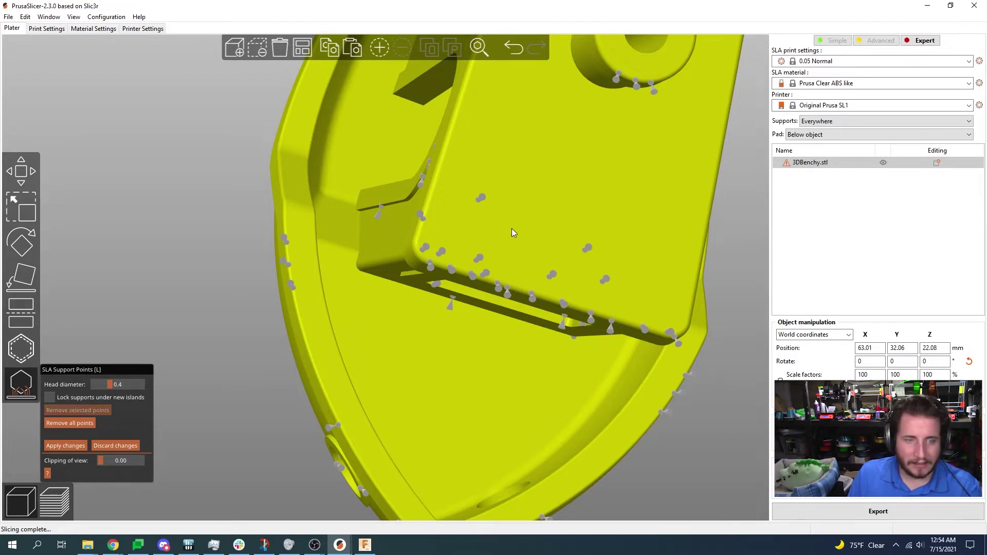
{"action": "left_click_drag", "start_coordinate": [70, 347], "coordinate": [57, 421]}
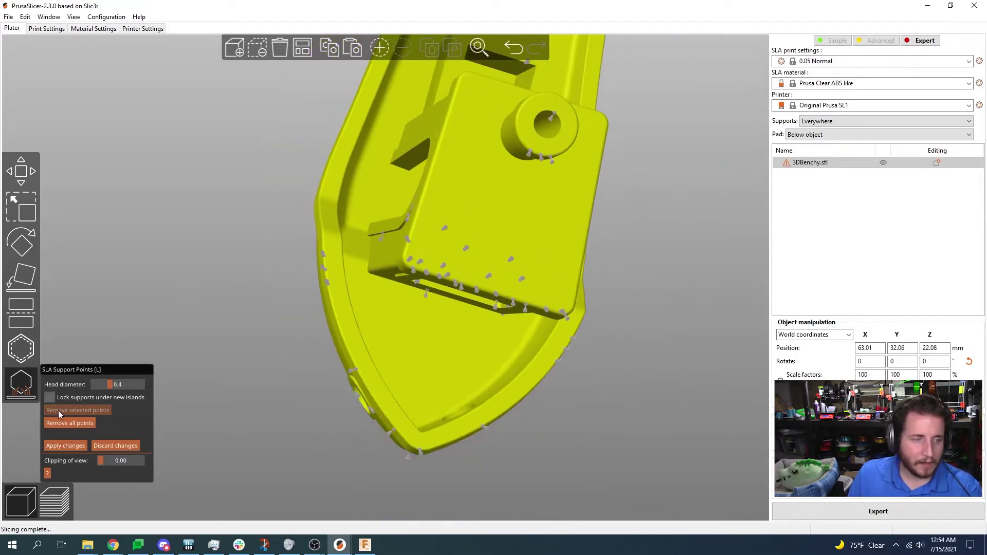
- Apply the edited support points and orbit to inspect the regenerated supports and pad
{"action": "left_click", "coordinate": [64, 445]}
{"action": "left_click_drag", "start_coordinate": [154, 308], "coordinate": [208, 268]}
{"action": "left_click_drag", "start_coordinate": [187, 322], "coordinate": [165, 353]}
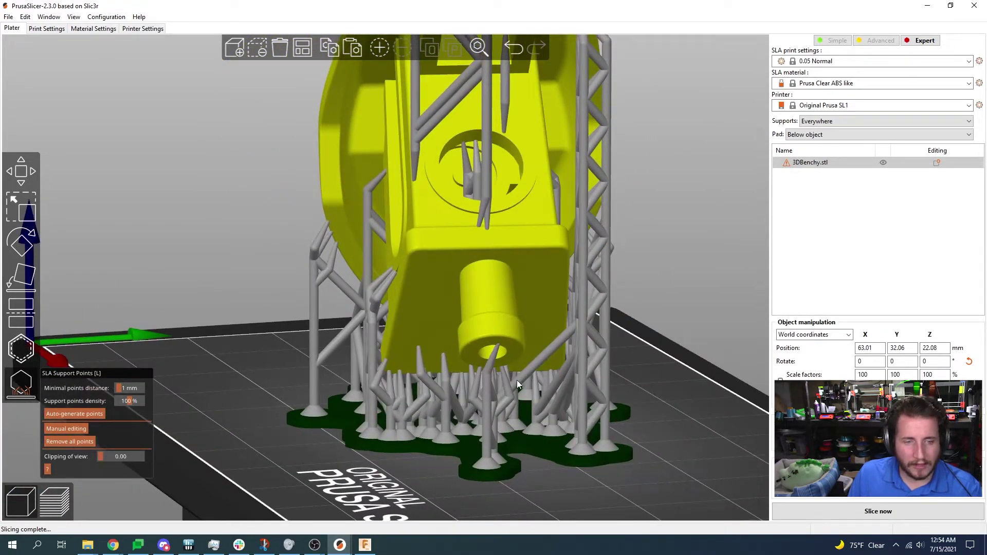
{"action": "scroll", "coordinate": [672, 292], "scroll_direction": "down", "scroll_amount": 5}
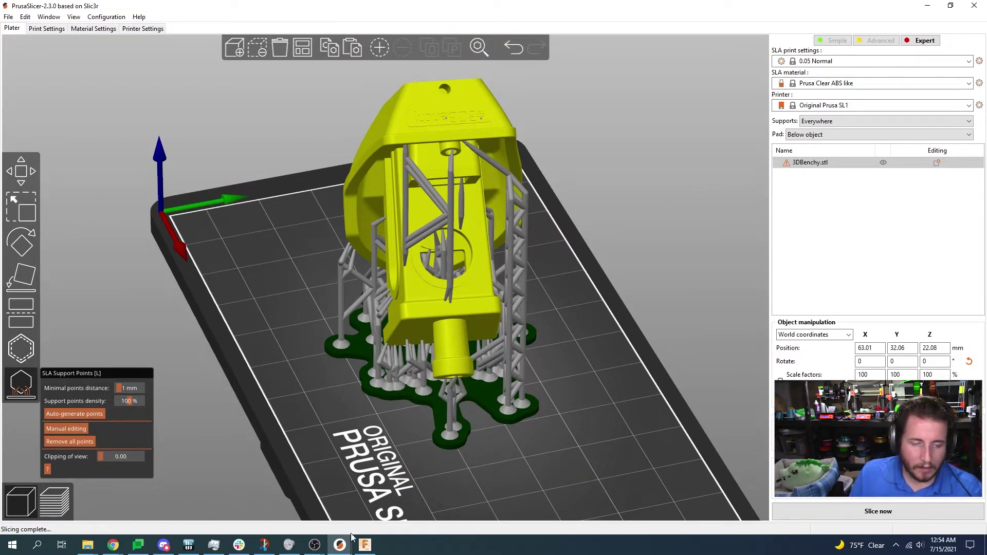
- Switch to the copied-profile window and start manual editing of its support points
{"action": "mouse_move", "coordinate": [347, 547]}
{"action": "left_click", "coordinate": [624, 497]}
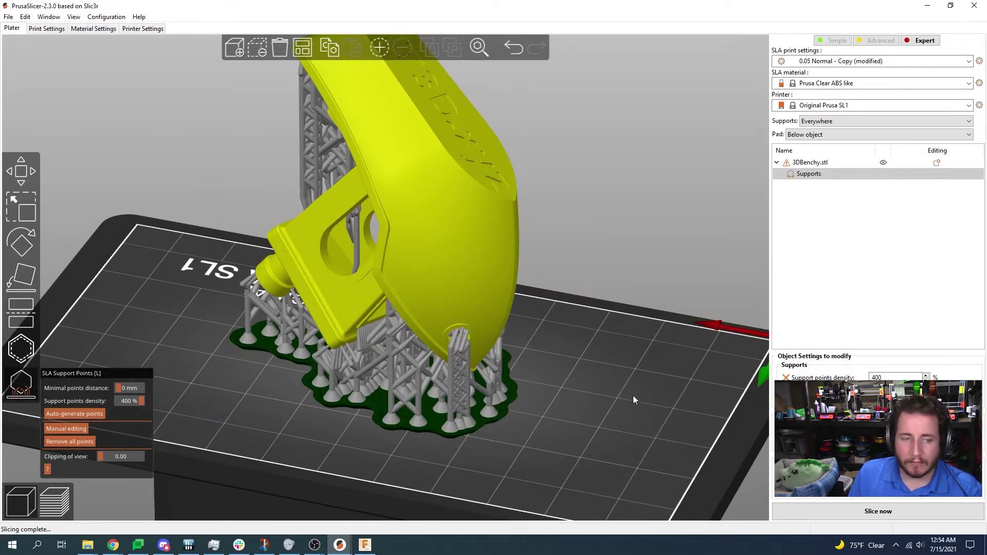
{"action": "left_click_drag", "start_coordinate": [639, 395], "coordinate": [251, 380]}
{"action": "left_click", "coordinate": [66, 429]}
- Delete nine crowded support points along the hull edge
{"action": "scroll", "coordinate": [251, 354], "scroll_direction": "up", "scroll_amount": 5}
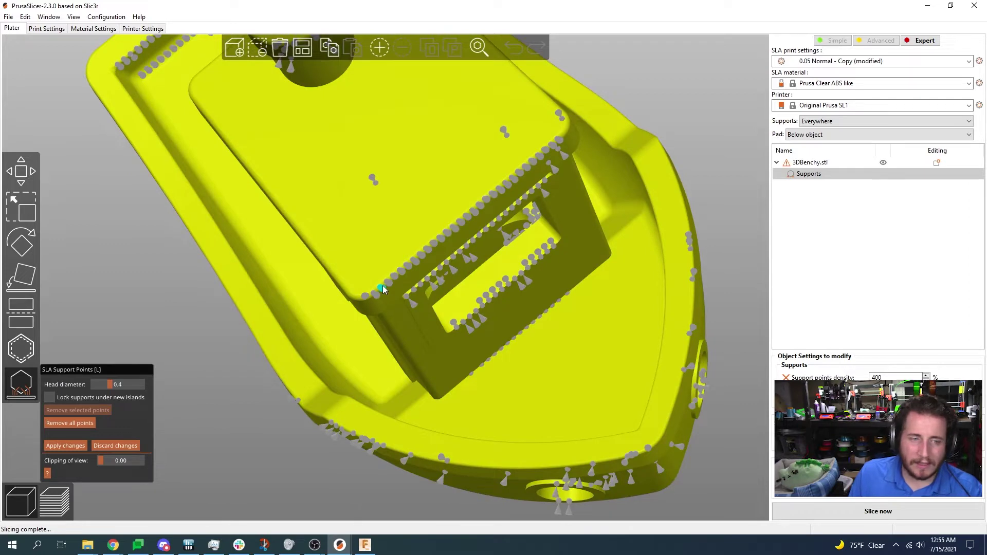
{"action": "left_click", "coordinate": [382, 289]}
{"action": "key", "text": "Delete"}
{"action": "left_click", "coordinate": [397, 280]}
{"action": "key", "text": "Delete"}
{"action": "left_click", "coordinate": [408, 268]}
{"action": "key", "text": "Delete"}
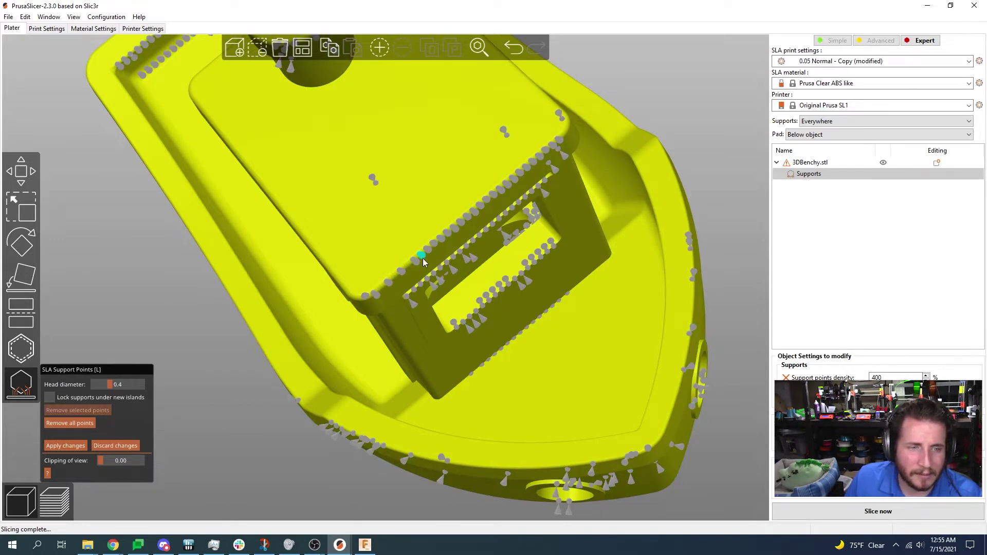
{"action": "left_click", "coordinate": [421, 257]}
{"action": "key", "text": "Delete"}
{"action": "left_click", "coordinate": [438, 246]}
{"action": "key", "text": "Delete"}
{"action": "left_click", "coordinate": [449, 232]}
{"action": "key", "text": "Delete"}
{"action": "left_click", "coordinate": [474, 211]}
{"action": "key", "text": "Delete"}
{"action": "left_click", "coordinate": [518, 182]}
{"action": "key", "text": "Delete"}
{"action": "left_click", "coordinate": [528, 170]}
{"action": "key", "text": "Delete"}
- Apply the changes and orbit to view the regenerated supports from the side
{"action": "left_click", "coordinate": [65, 446]}
{"action": "scroll", "coordinate": [144, 356], "scroll_direction": "down", "scroll_amount": 5}
{"action": "left_click_drag", "start_coordinate": [186, 308], "coordinate": [493, 308]}
{"action": "left_click_drag", "start_coordinate": [645, 291], "coordinate": [559, 361]}
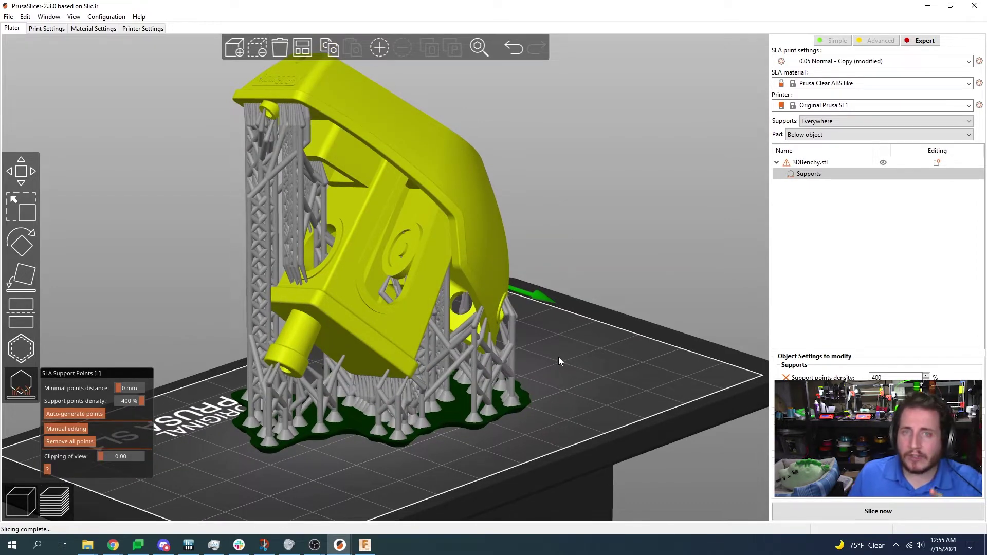
- Bring up the Print Settings Supports page showing 400% density and 0.5 mm spacing
{"action": "left_click", "coordinate": [46, 29]}
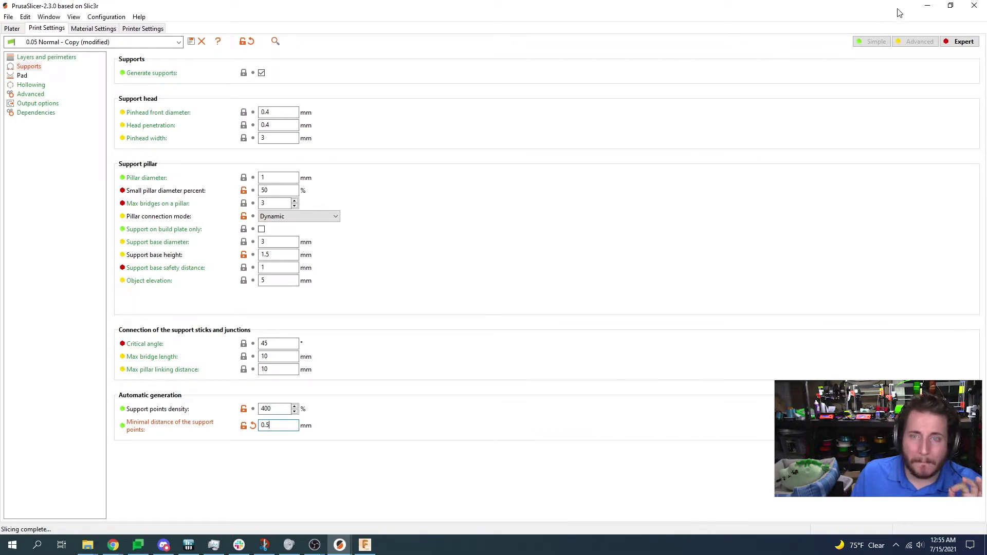
{"action": "left_click", "coordinate": [927, 6]}
{"action": "mouse_move", "coordinate": [340, 544]}
{"action": "left_click", "coordinate": [581, 493]}
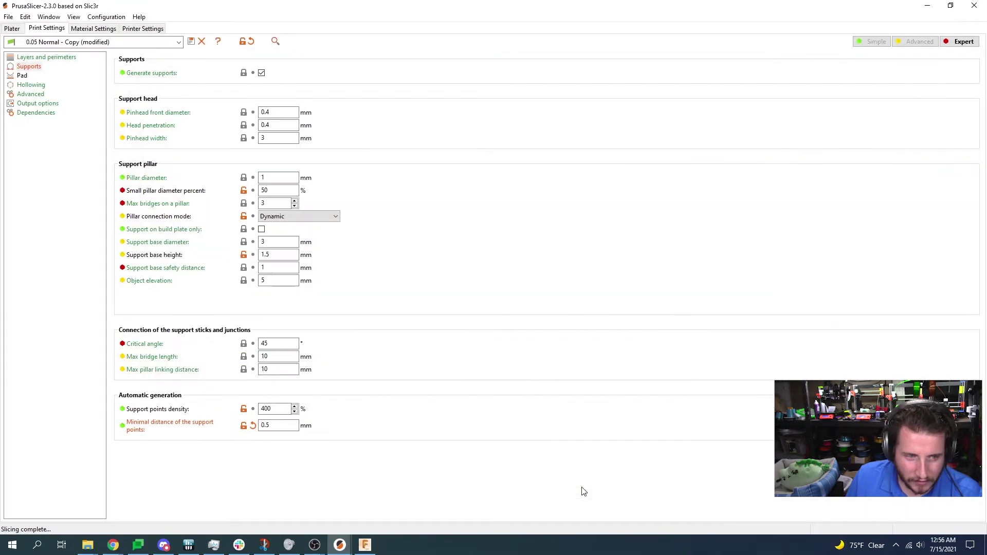
- Clip the Benchy view to 0.54 to expose the inside of the cut hull
{"action": "left_click", "coordinate": [11, 28]}
{"action": "left_click_drag", "start_coordinate": [637, 248], "coordinate": [518, 276]}
{"action": "left_click_drag", "start_coordinate": [156, 350], "coordinate": [119, 455]}
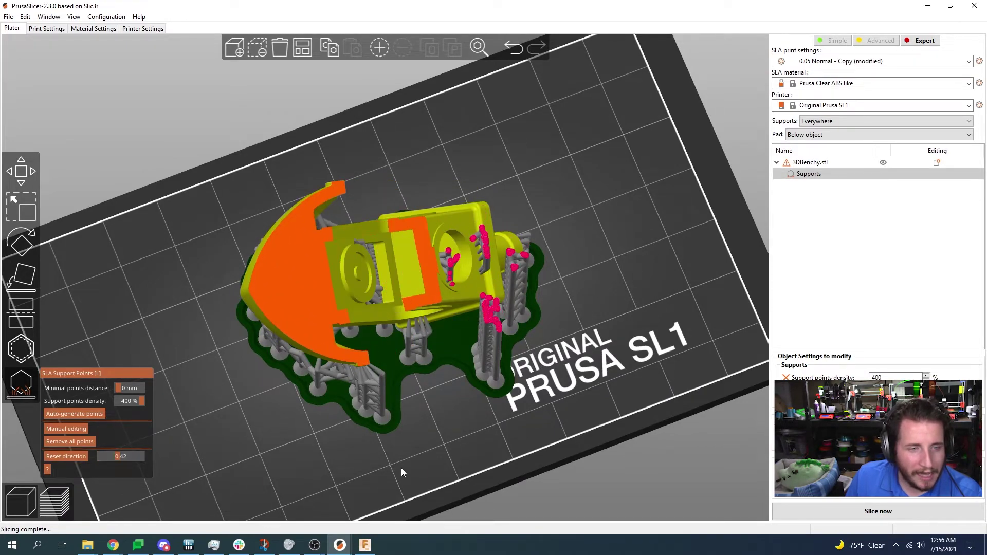
{"action": "left_click_drag", "start_coordinate": [433, 463], "coordinate": [310, 414]}
{"action": "left_click_drag", "start_coordinate": [117, 456], "coordinate": [123, 458]}
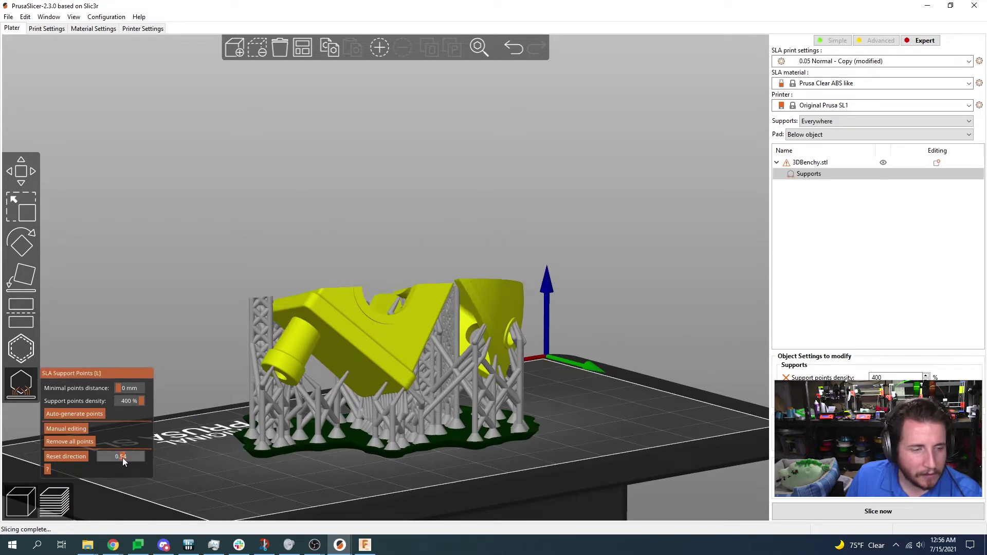
{"action": "scroll", "coordinate": [633, 231], "scroll_direction": "up", "scroll_amount": 5}
{"action": "left_click_drag", "start_coordinate": [633, 232], "coordinate": [576, 165]}
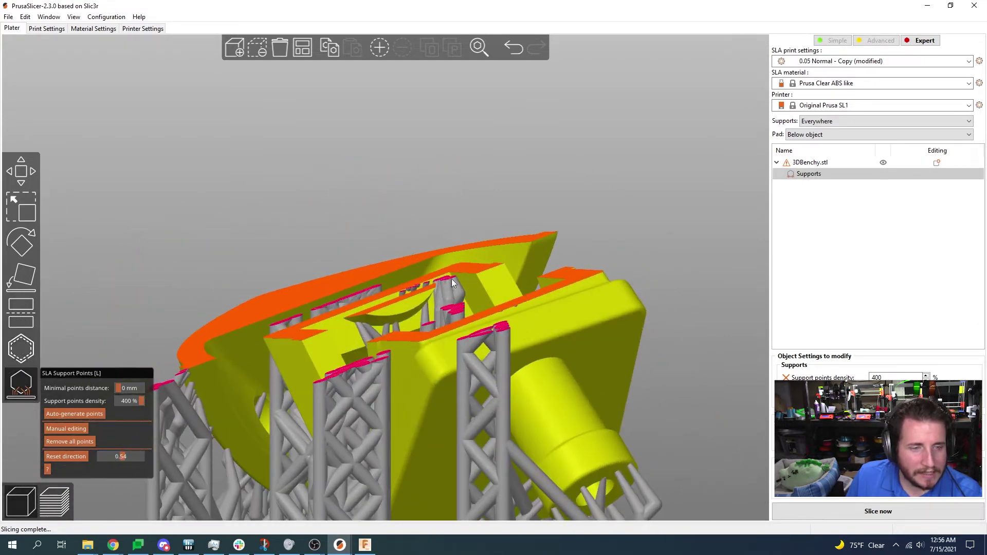
{"action": "left_click_drag", "start_coordinate": [414, 314], "coordinate": [48, 365]}
- Hand-place three support points inside the hull and regenerate the supports
{"action": "left_click", "coordinate": [65, 428]}
{"action": "left_click", "coordinate": [467, 309]}
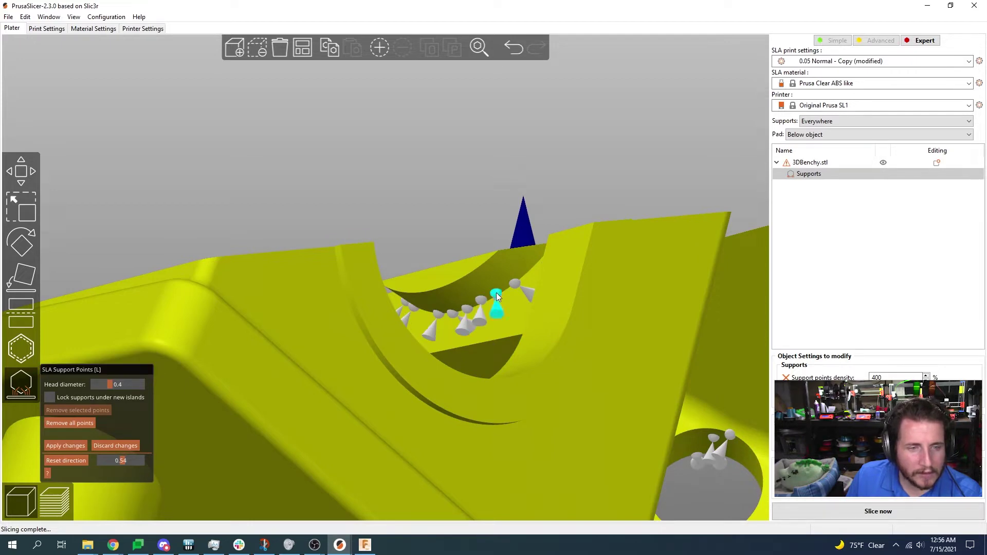
{"action": "left_click", "coordinate": [499, 298]}
{"action": "left_click_drag", "start_coordinate": [285, 227], "coordinate": [295, 192]}
{"action": "left_click", "coordinate": [350, 310]}
{"action": "left_click", "coordinate": [63, 445]}
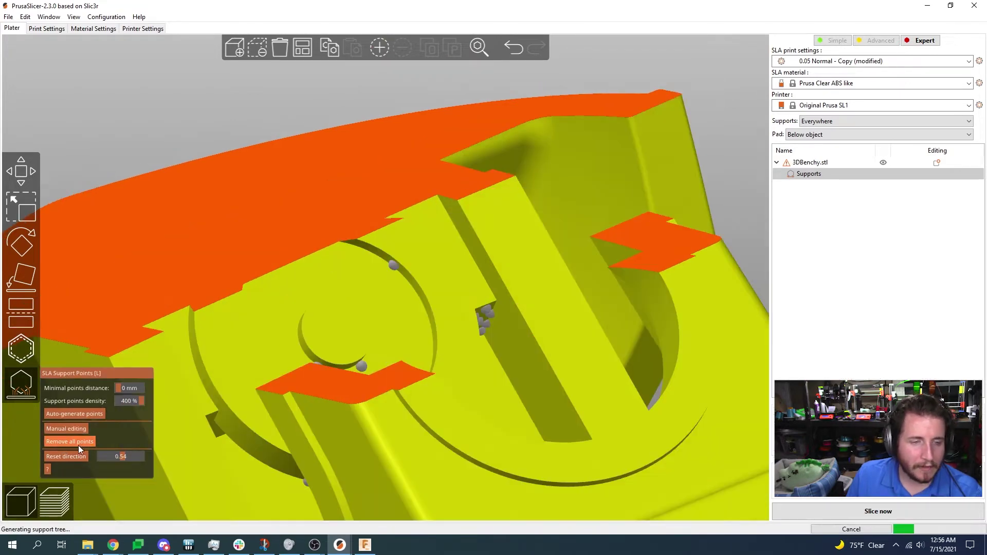
- Reset the clipping plane direction and close the support point editor
{"action": "scroll", "coordinate": [431, 260], "scroll_direction": "down", "scroll_amount": 10}
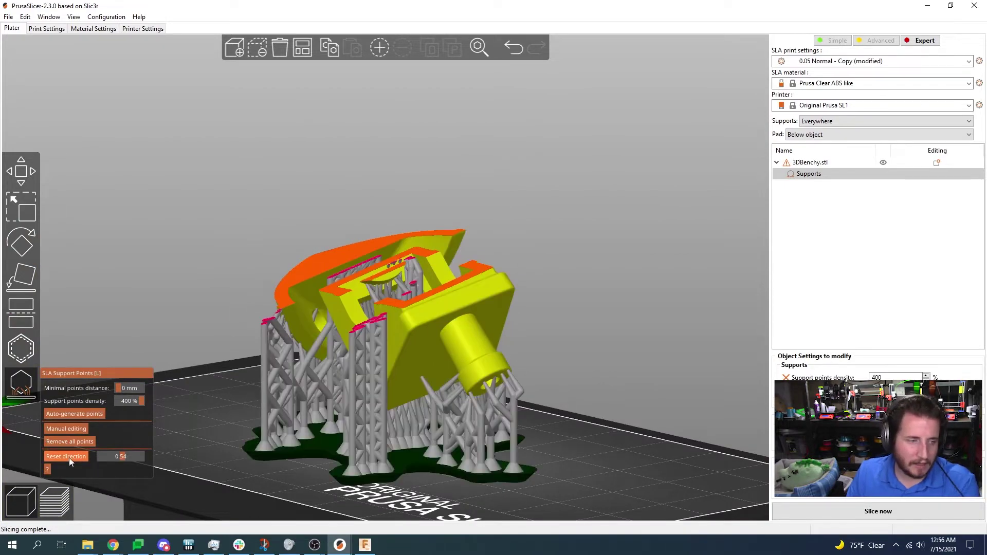
{"action": "left_click", "coordinate": [69, 457]}
{"action": "left_click_drag", "start_coordinate": [616, 377], "coordinate": [580, 379]}
{"action": "left_click_drag", "start_coordinate": [67, 451], "coordinate": [116, 380]}
{"action": "left_click", "coordinate": [20, 396]}
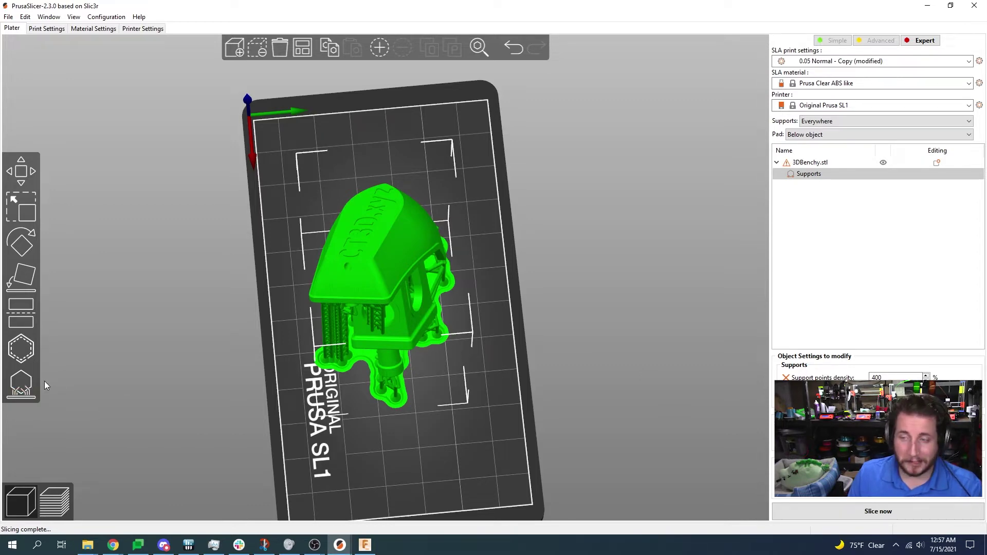
- Bring up the context options for the supported 3DBenchy object
{"action": "left_click_drag", "start_coordinate": [165, 390], "coordinate": [213, 376]}
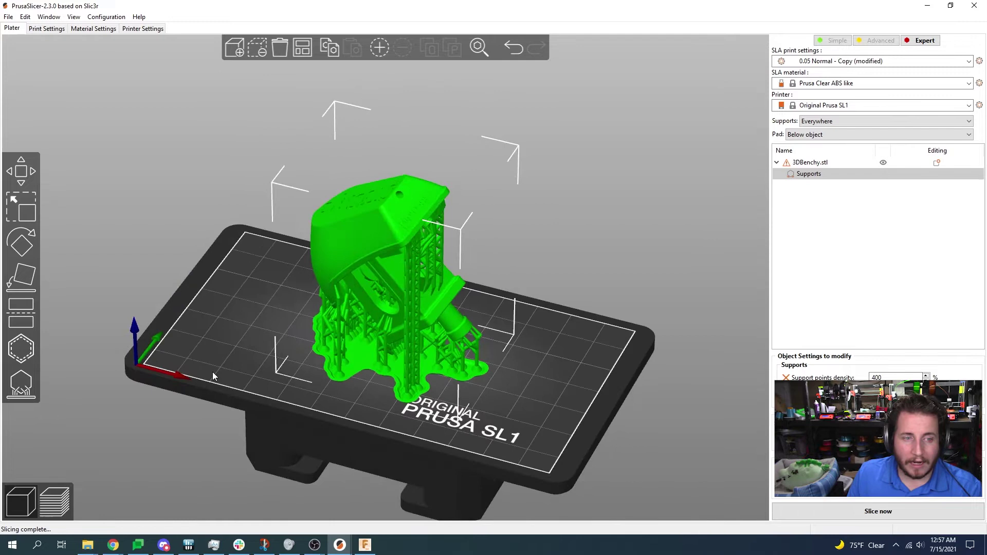
{"action": "right_click", "coordinate": [788, 163]}
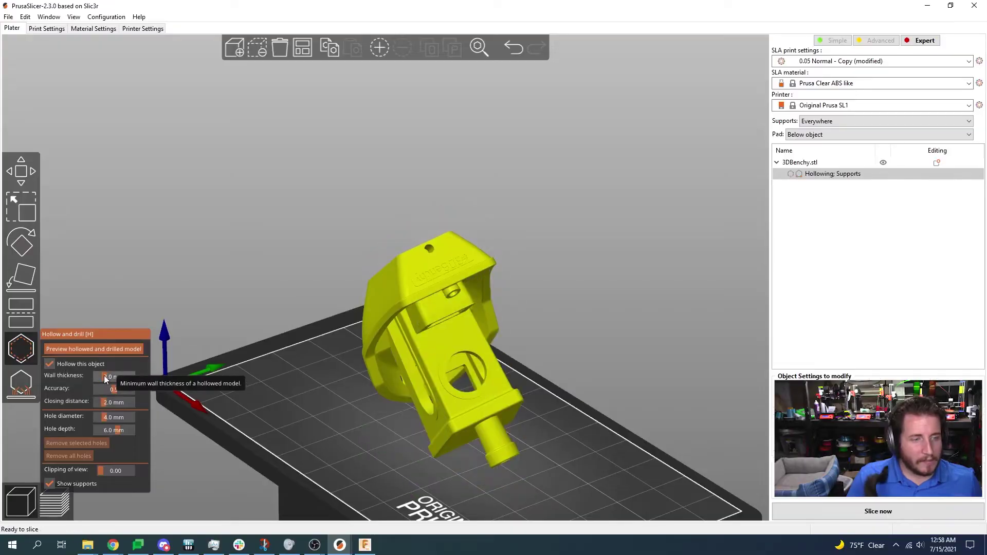
- Set the hollow wall thickness to 2.1 mm and the drill hole depth to 7.6 mm
{"action": "left_click_drag", "start_coordinate": [105, 379], "coordinate": [102, 380]}
{"action": "right_click_drag", "start_coordinate": [264, 316], "coordinate": [297, 249]}
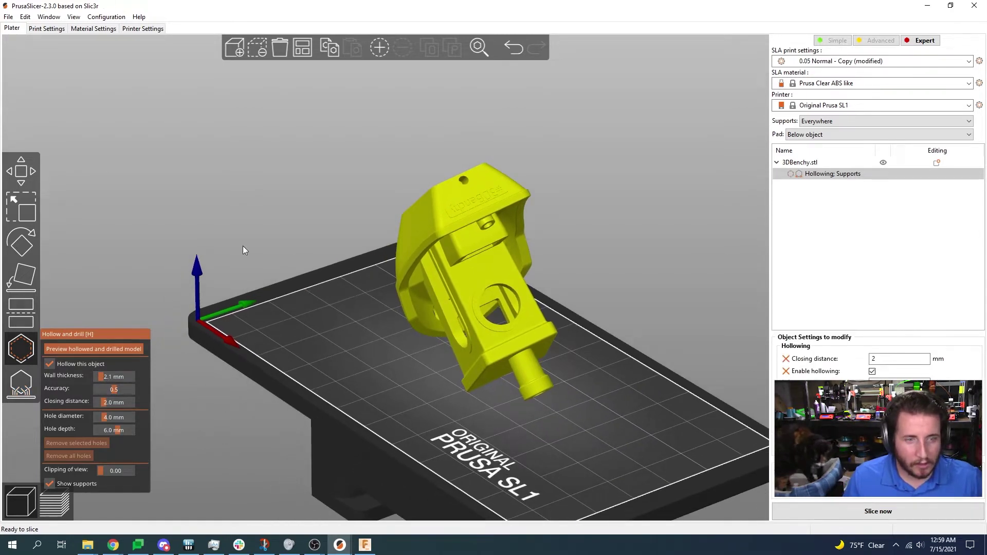
{"action": "left_click_drag", "start_coordinate": [246, 256], "coordinate": [594, 193]}
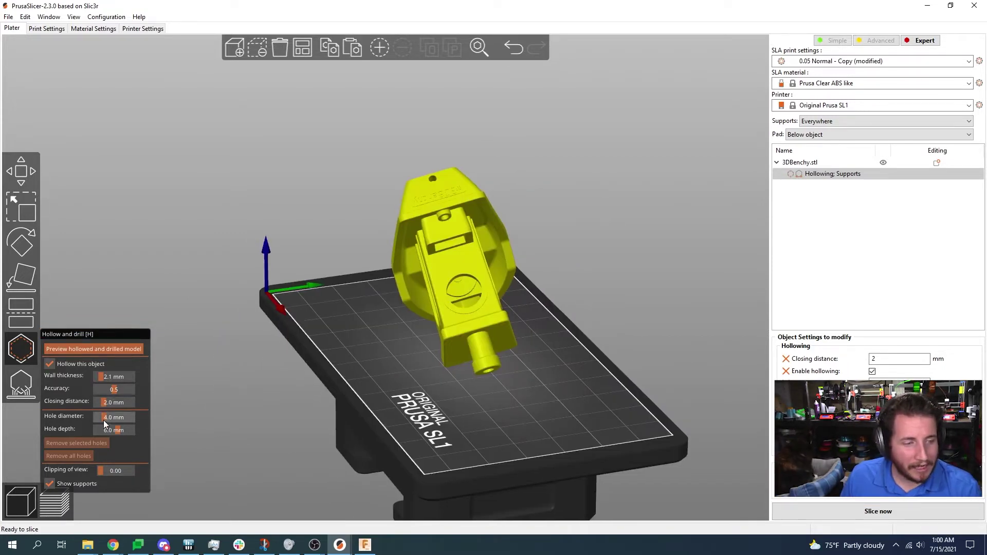
{"action": "left_click_drag", "start_coordinate": [118, 431], "coordinate": [120, 431]}
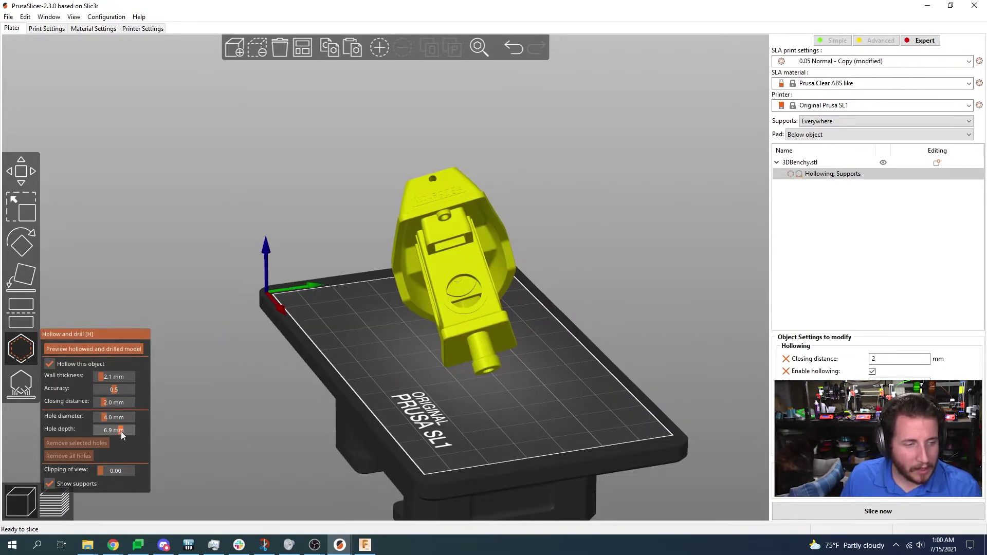
{"action": "left_click_drag", "start_coordinate": [166, 389], "coordinate": [221, 399]}
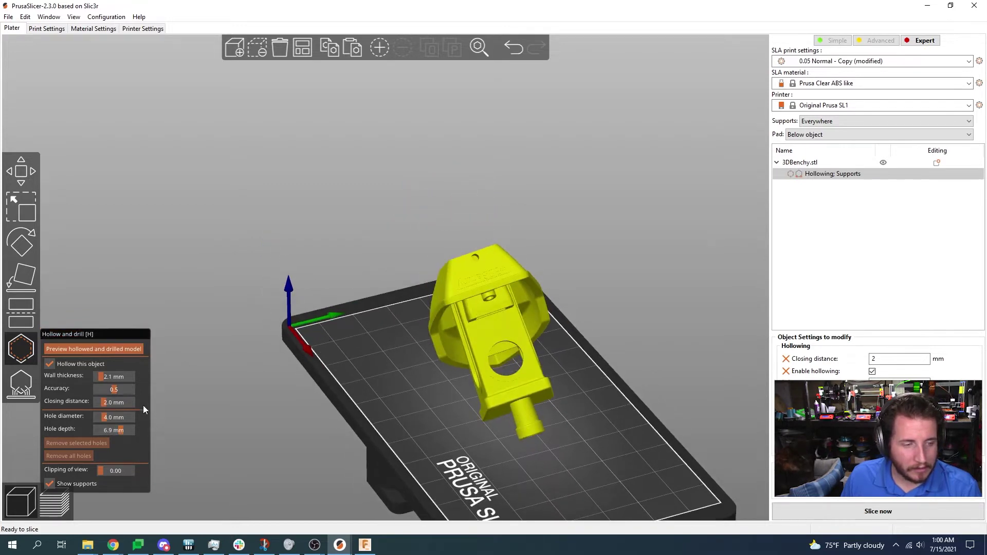
{"action": "left_click", "coordinate": [121, 432]}
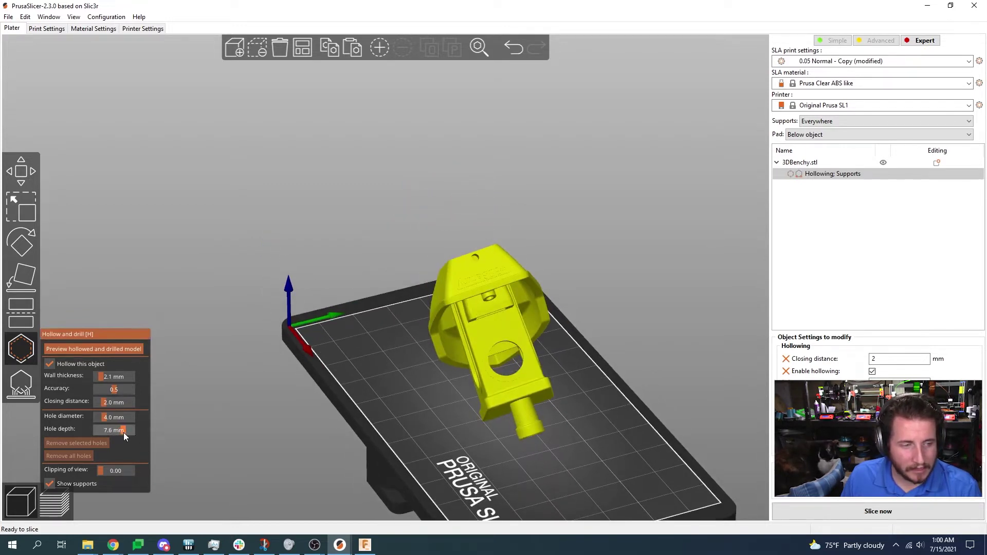
- Drill two side-by-side drain holes in the Benchy's deck and check them from around the boat
{"action": "left_click_drag", "start_coordinate": [309, 308], "coordinate": [504, 276]}
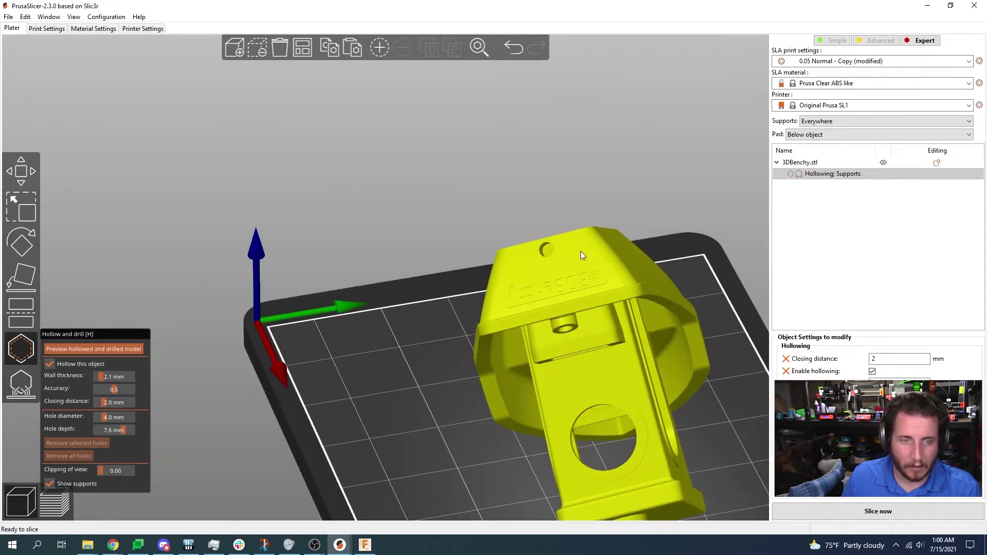
{"action": "left_click_drag", "start_coordinate": [346, 249], "coordinate": [449, 292]}
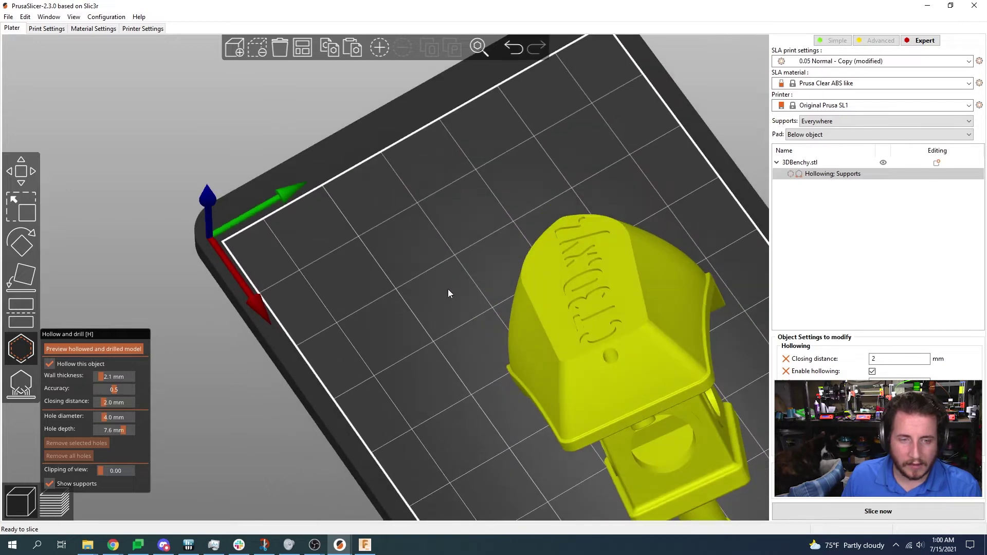
{"action": "left_click", "coordinate": [641, 349]}
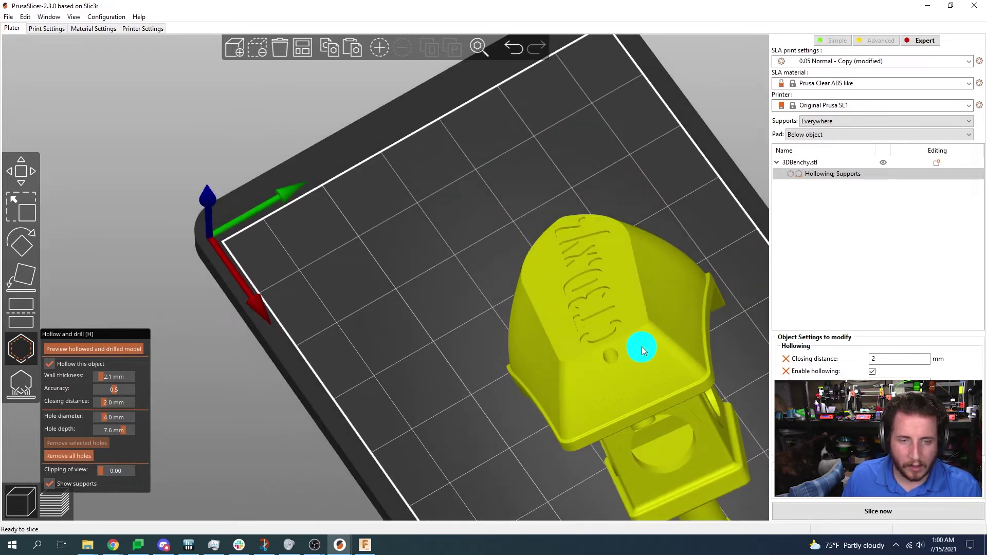
{"action": "left_click", "coordinate": [584, 368]}
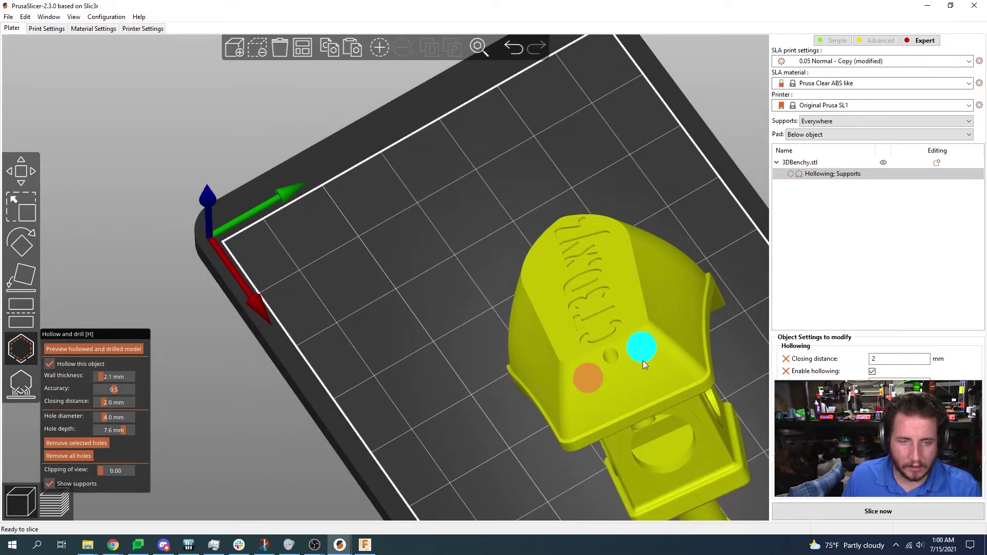
{"action": "left_click", "coordinate": [588, 379]}
{"action": "left_click_drag", "start_coordinate": [394, 379], "coordinate": [425, 311]}
{"action": "left_click_drag", "start_coordinate": [193, 290], "coordinate": [372, 264]}
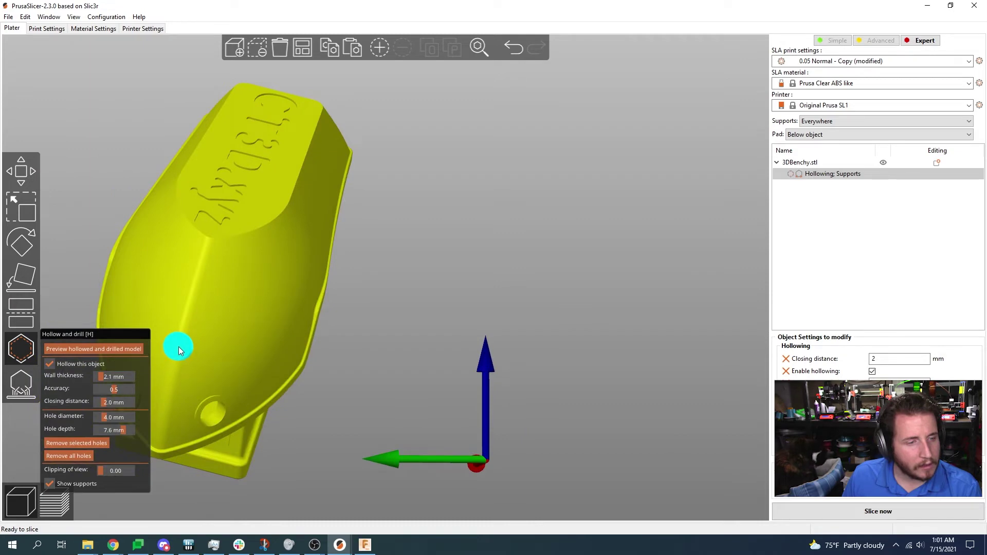
{"action": "left_click_drag", "start_coordinate": [544, 252], "coordinate": [459, 290]}
- Preview the hollowed, drilled Benchy with 1.4 mm walls, clipping slightly into the model
{"action": "left_click", "coordinate": [74, 349]}
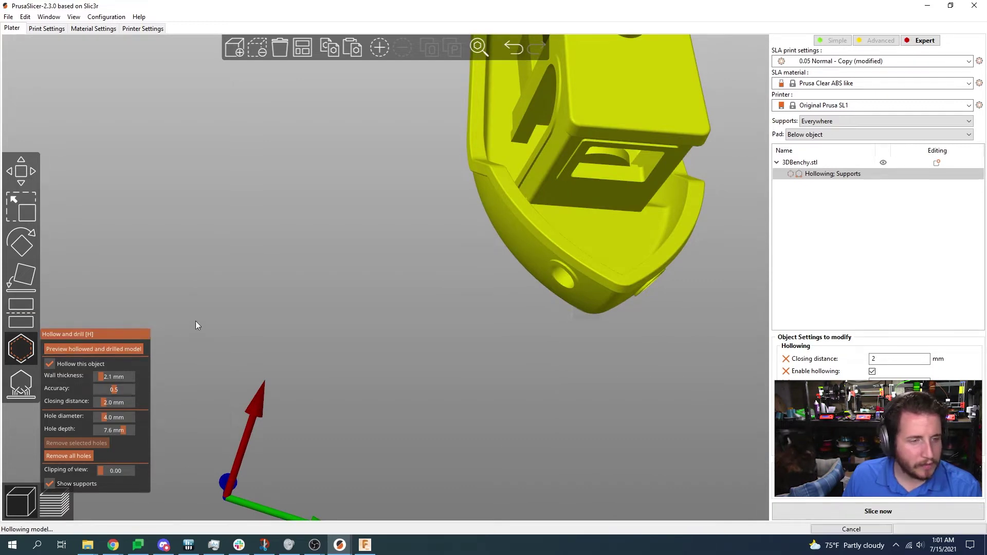
{"action": "scroll", "coordinate": [262, 329], "scroll_direction": "down", "scroll_amount": 5}
{"action": "mouse_move", "coordinate": [262, 329]}
{"action": "left_mouse_down"}
{"action": "mouse_move", "coordinate": [250, 286]}
{"action": "mouse_move", "coordinate": [254, 328]}
{"action": "mouse_move", "coordinate": [270, 326]}
{"action": "mouse_move", "coordinate": [269, 334]}
{"action": "left_mouse_up"}
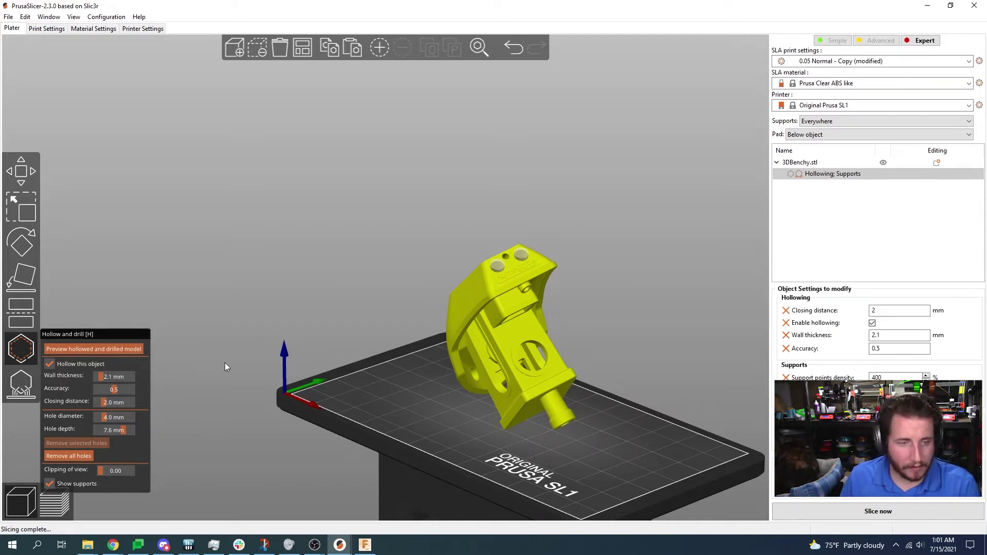
{"action": "left_click_drag", "start_coordinate": [247, 359], "coordinate": [336, 328]}
{"action": "scroll", "coordinate": [553, 382], "scroll_direction": "up", "scroll_amount": 5}
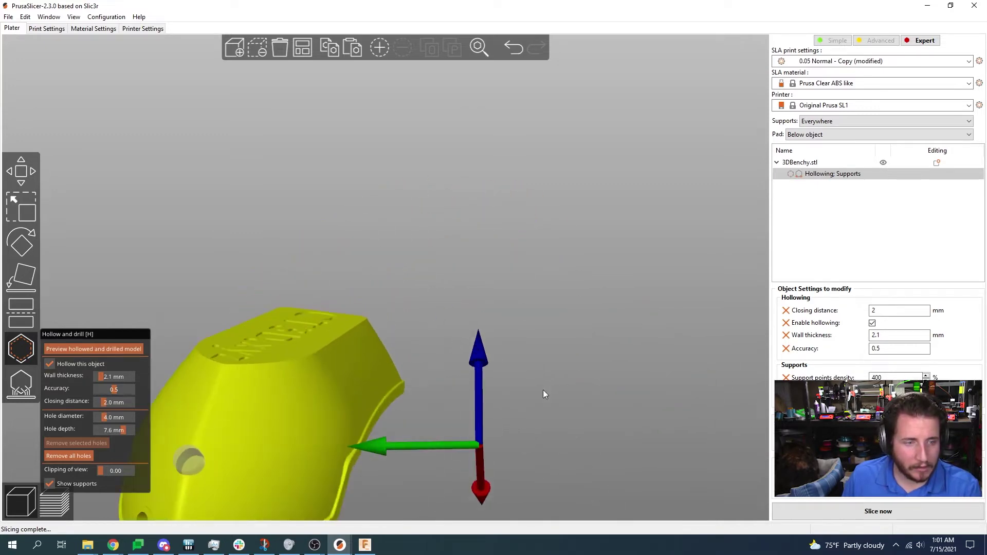
{"action": "left_click_drag", "start_coordinate": [552, 383], "coordinate": [483, 324]}
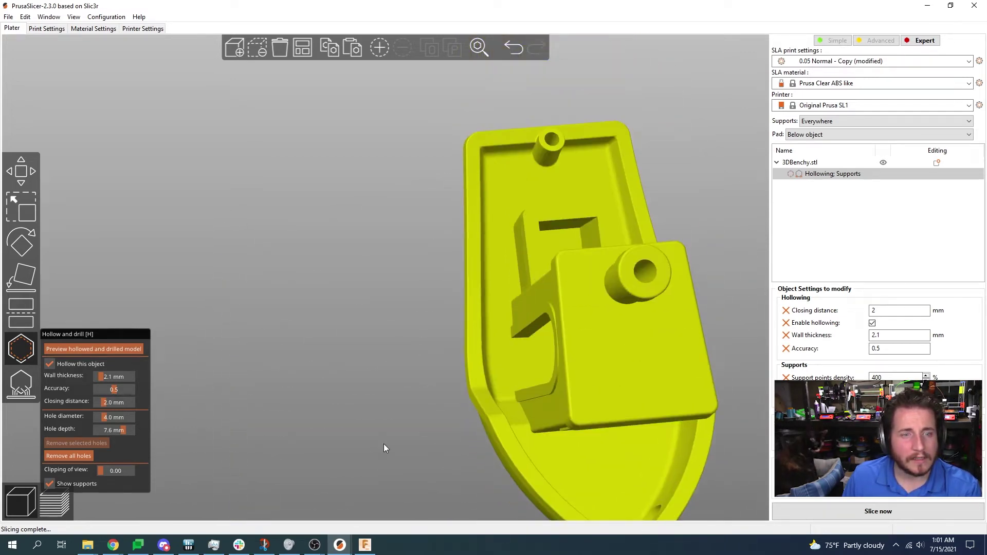
{"action": "left_click_drag", "start_coordinate": [383, 443], "coordinate": [385, 493]}
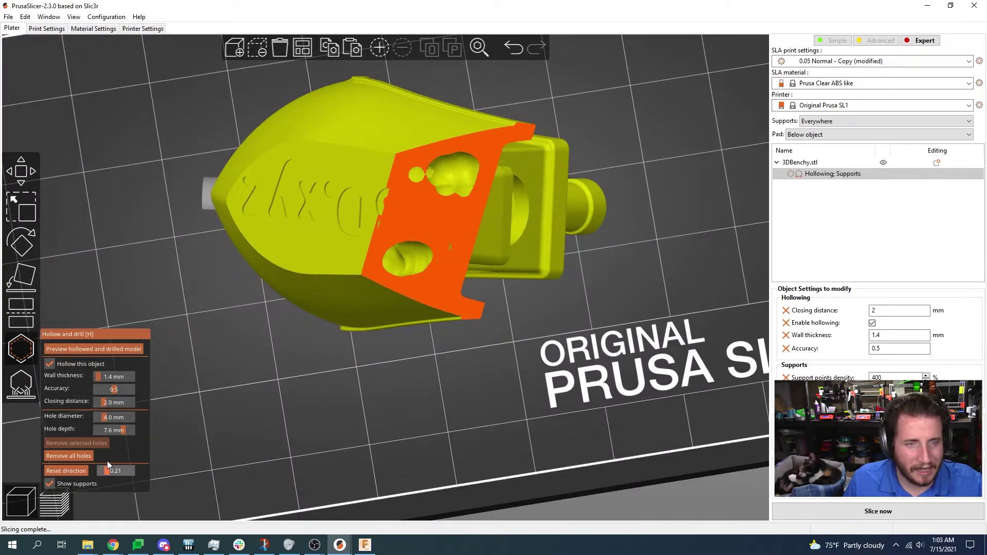
{"action": "left_click_drag", "start_coordinate": [107, 461], "coordinate": [105, 458]}
{"action": "left_click_drag", "start_coordinate": [518, 394], "coordinate": [462, 360]}
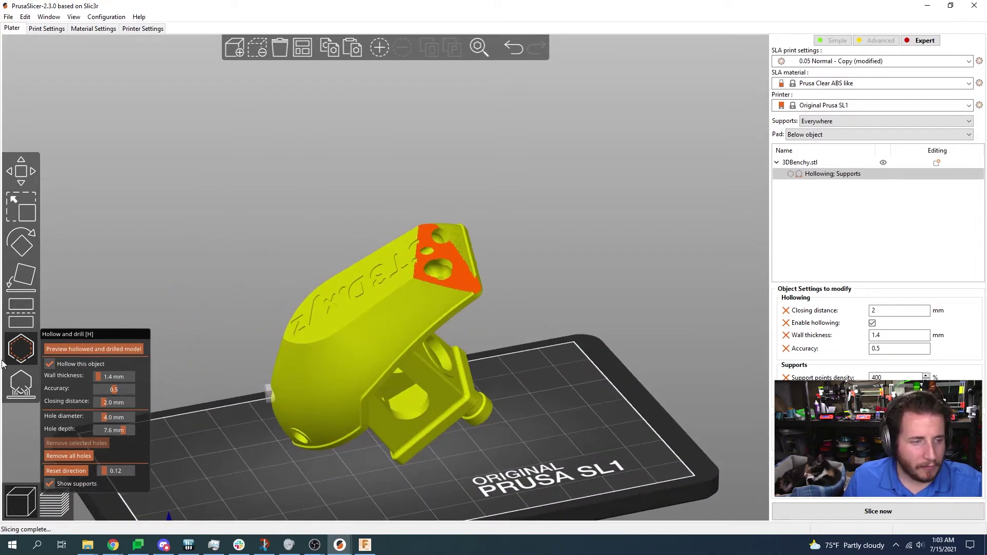
- Auto-generate support points for the hollow Benchy and slice it
{"action": "left_click", "coordinate": [17, 394]}
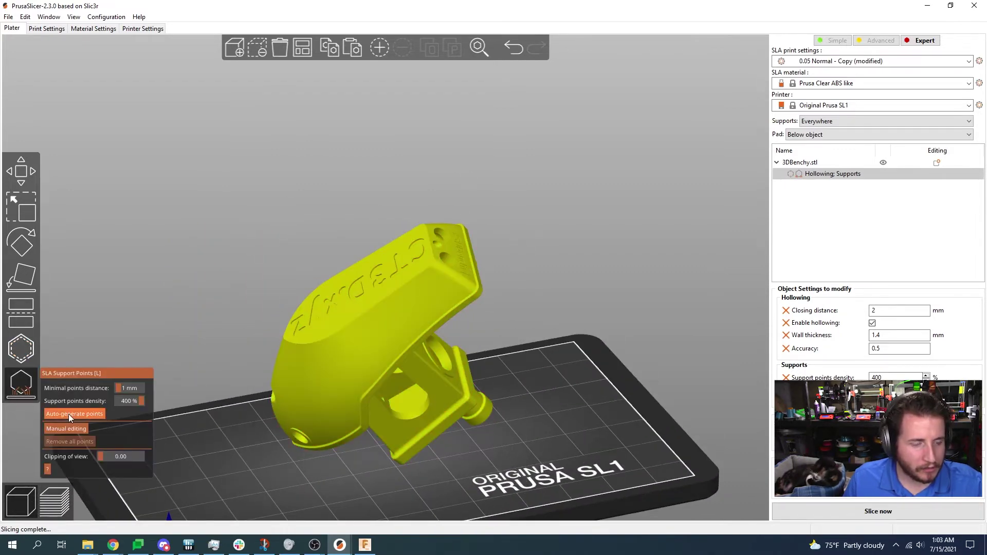
{"action": "left_click", "coordinate": [69, 414]}
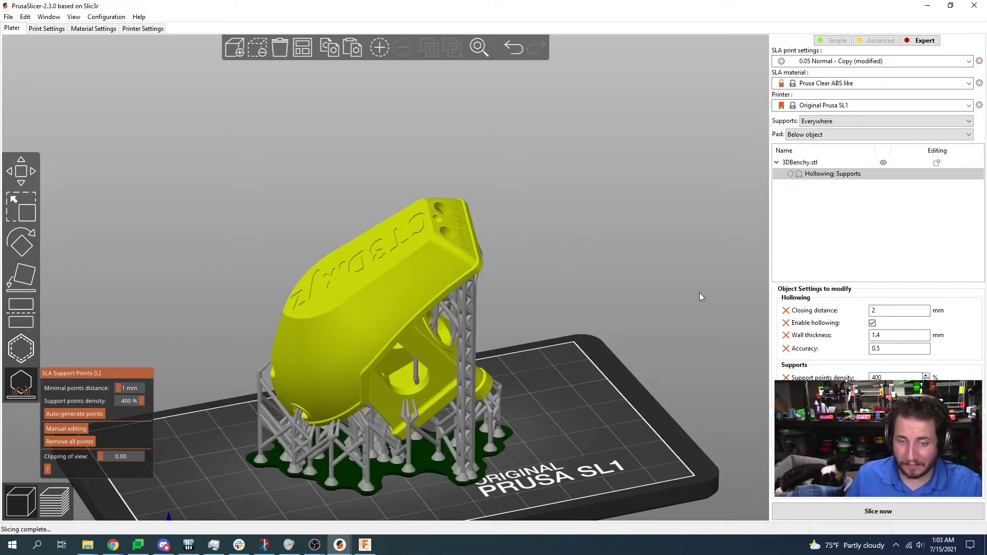
{"action": "left_click", "coordinate": [839, 516]}
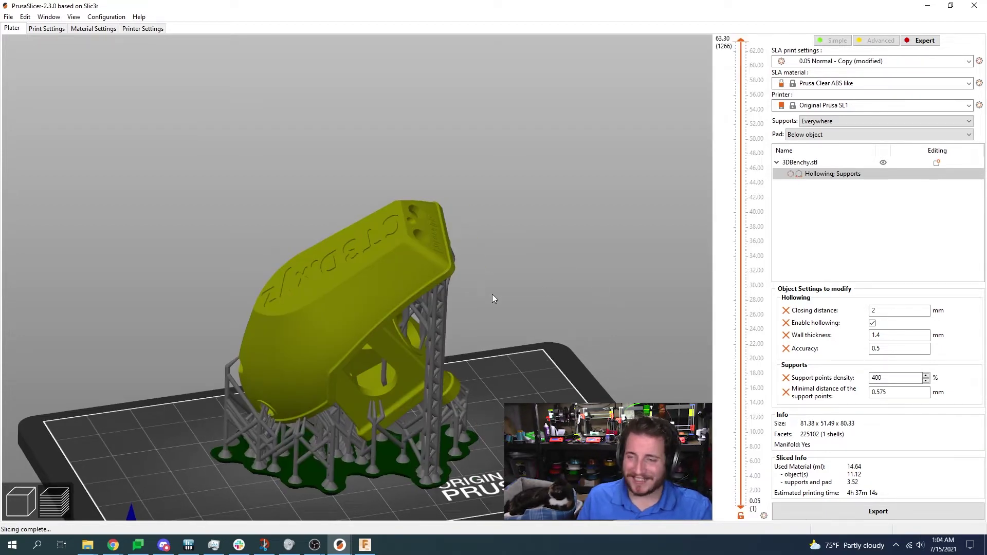
{"action": "left_click_drag", "start_coordinate": [490, 305], "coordinate": [554, 252]}
- Compare with the original Benchy window, then inspect the hollow slice down to layer 54.40
{"action": "mouse_move", "coordinate": [341, 550]}
{"action": "left_click", "coordinate": [281, 495]}
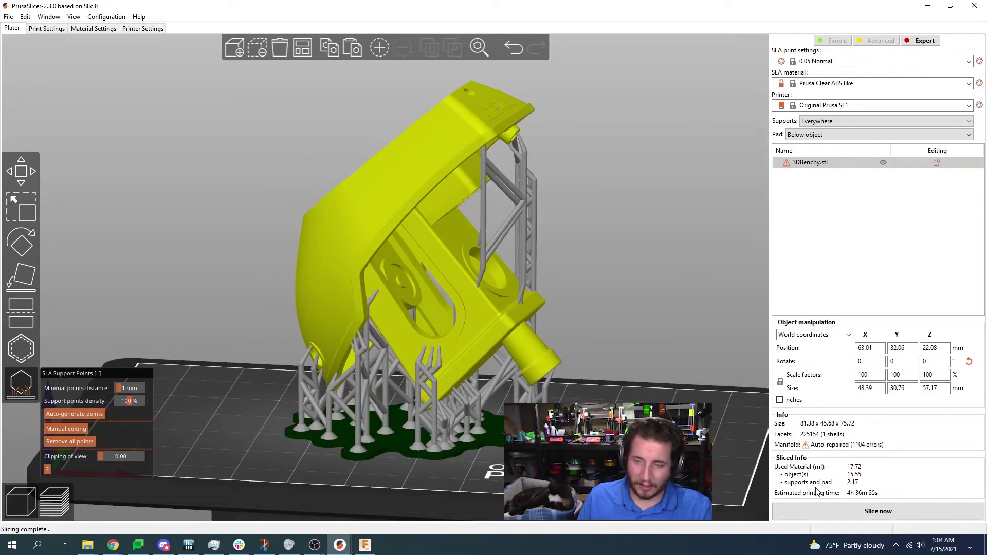
{"action": "left_click", "coordinate": [926, 7]}
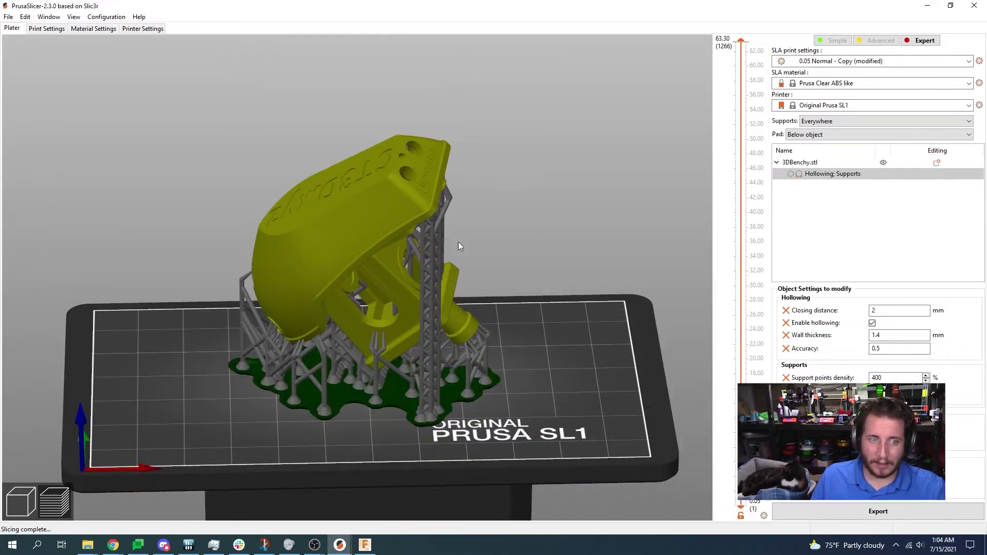
{"action": "left_click_drag", "start_coordinate": [620, 278], "coordinate": [586, 324]}
{"action": "scroll", "coordinate": [586, 324], "scroll_direction": "up", "scroll_amount": 3}
{"action": "left_click_drag", "start_coordinate": [739, 44], "coordinate": [581, 33]}
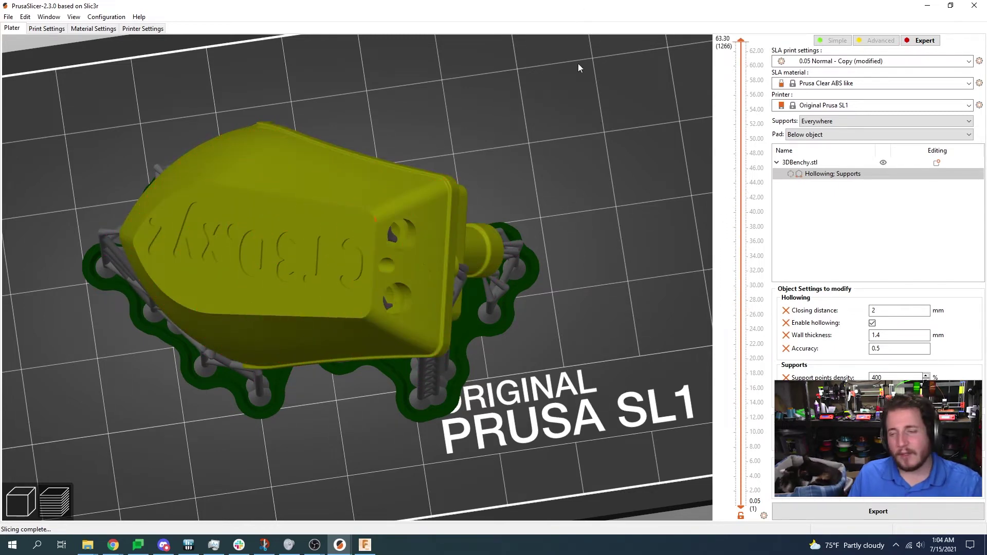
{"action": "scroll", "coordinate": [571, 95], "scroll_direction": "down", "scroll_amount": 5}
{"action": "left_click_drag", "start_coordinate": [525, 183], "coordinate": [131, 443]}
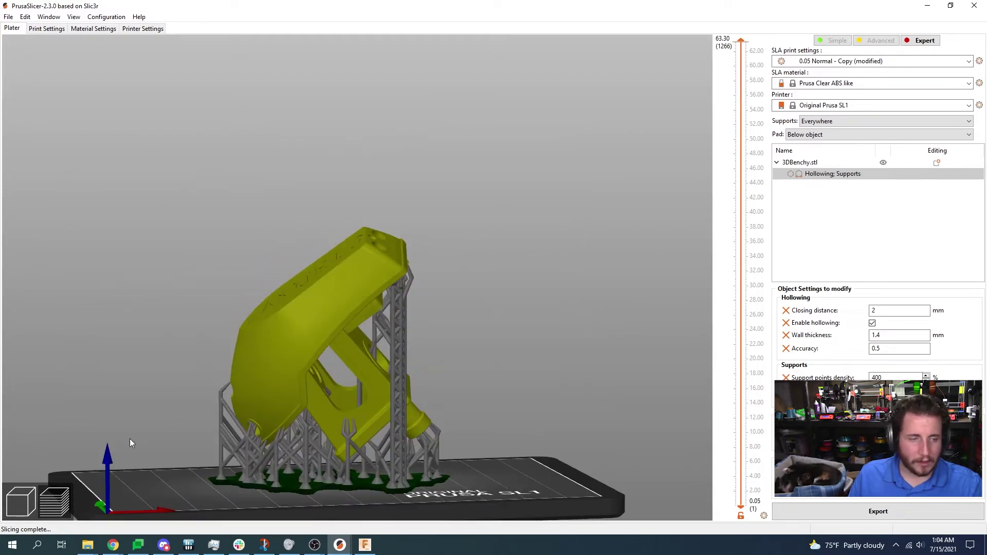
{"action": "left_click", "coordinate": [13, 498]}
{"action": "left_click_drag", "start_coordinate": [587, 307], "coordinate": [584, 271]}
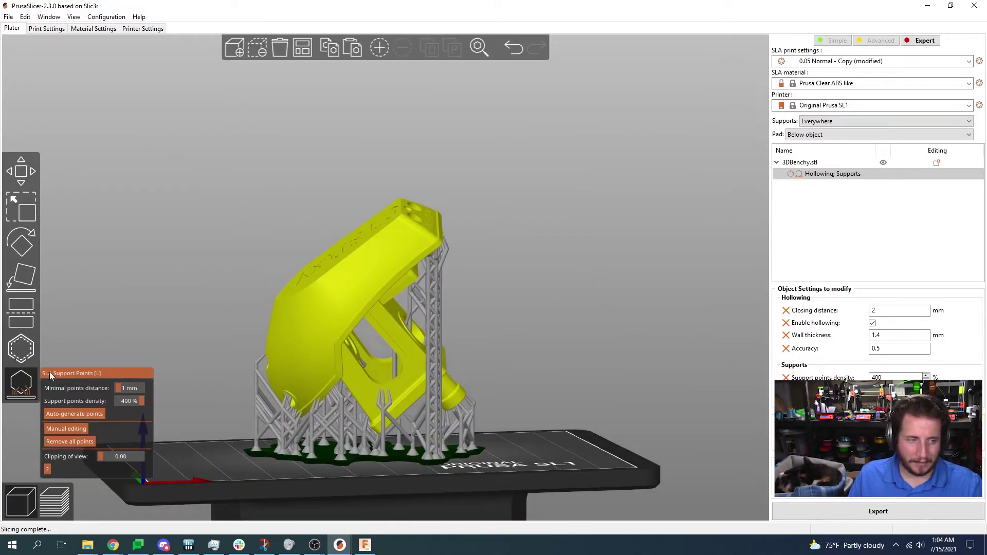
{"action": "key", "text": "l"}
{"action": "left_click_drag", "start_coordinate": [168, 271], "coordinate": [205, 287]}
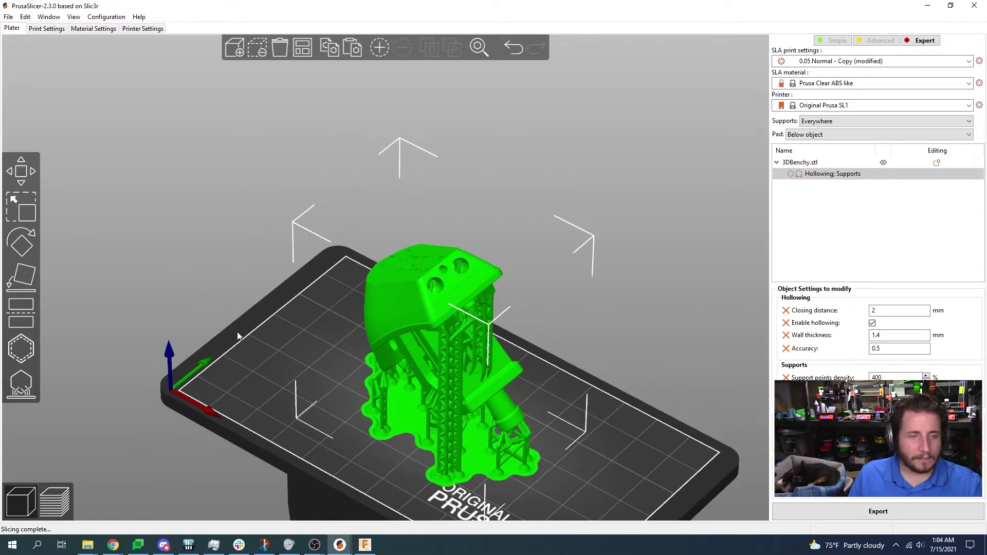
{"action": "left_click_drag", "start_coordinate": [252, 351], "coordinate": [323, 360]}
{"action": "left_click_drag", "start_coordinate": [470, 396], "coordinate": [537, 378]}
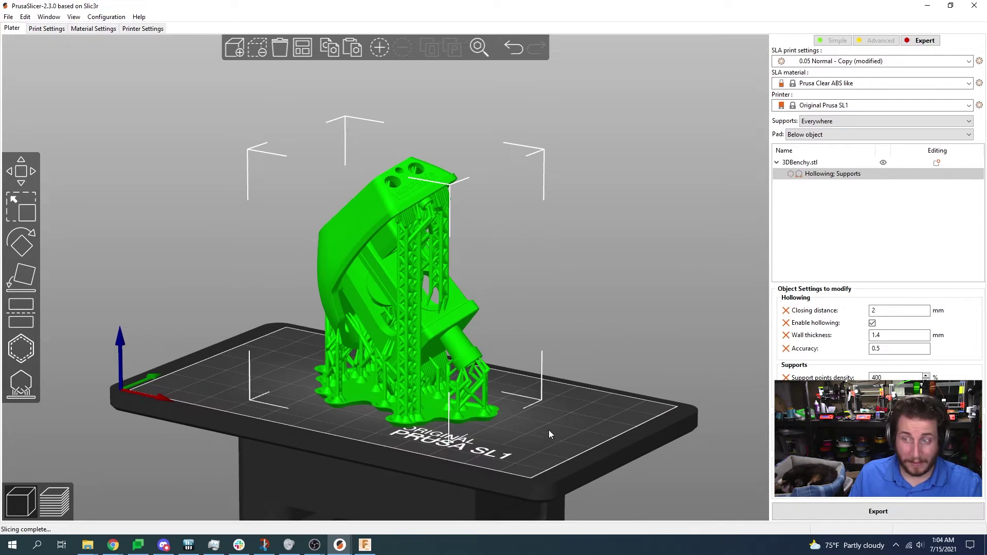
{"action": "scroll", "coordinate": [549, 434], "scroll_direction": "up", "scroll_amount": 8}
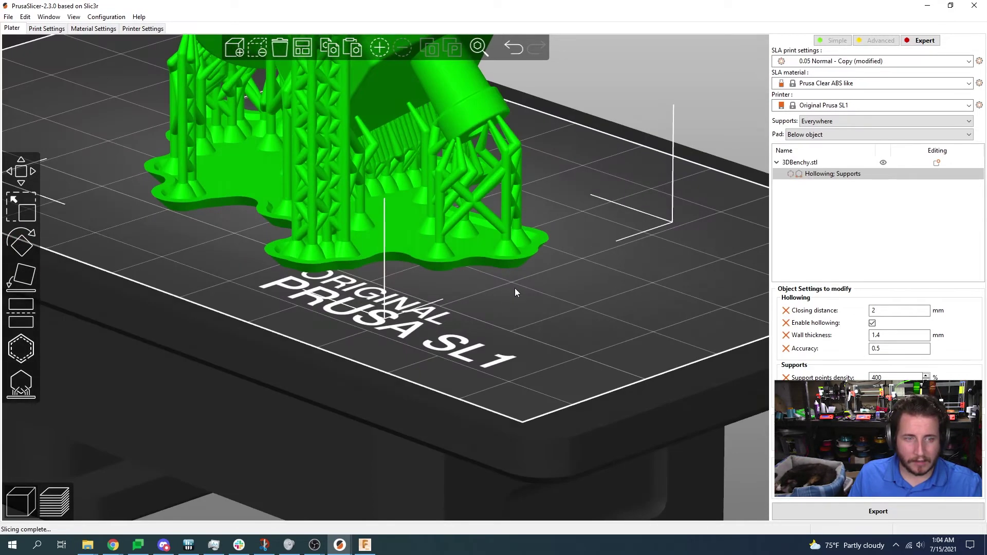
{"action": "scroll", "coordinate": [518, 286], "scroll_direction": "up", "scroll_amount": 6}
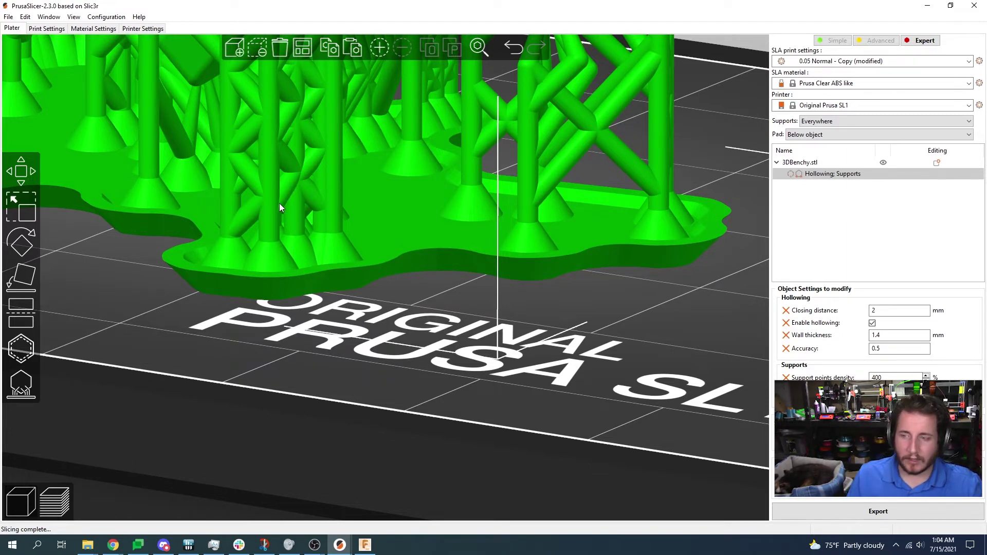
{"action": "mouse_move", "coordinate": [340, 546]}
{"action": "left_click", "coordinate": [488, 506]}
{"action": "scroll", "coordinate": [266, 407], "scroll_direction": "up", "scroll_amount": 10}
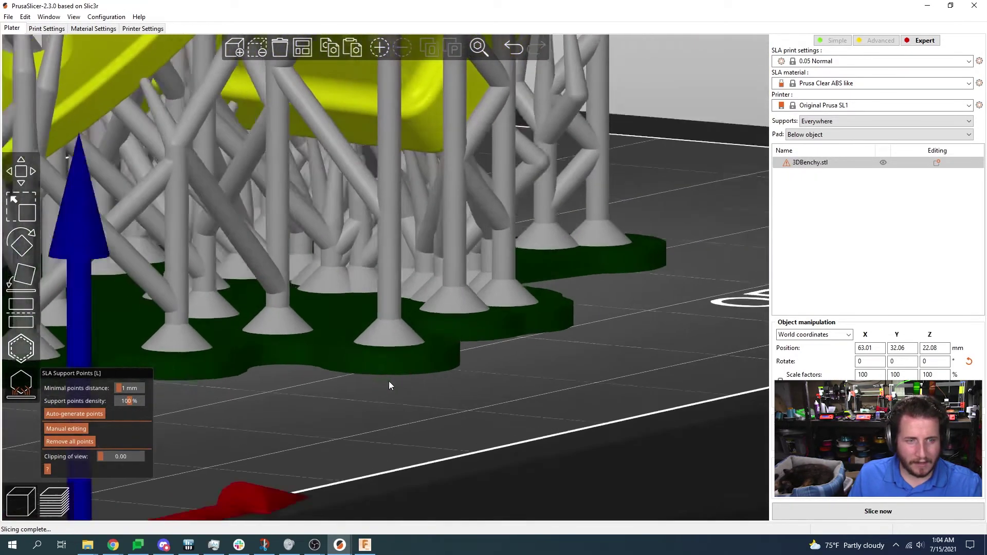
{"action": "left_click_drag", "start_coordinate": [389, 385], "coordinate": [177, 404]}
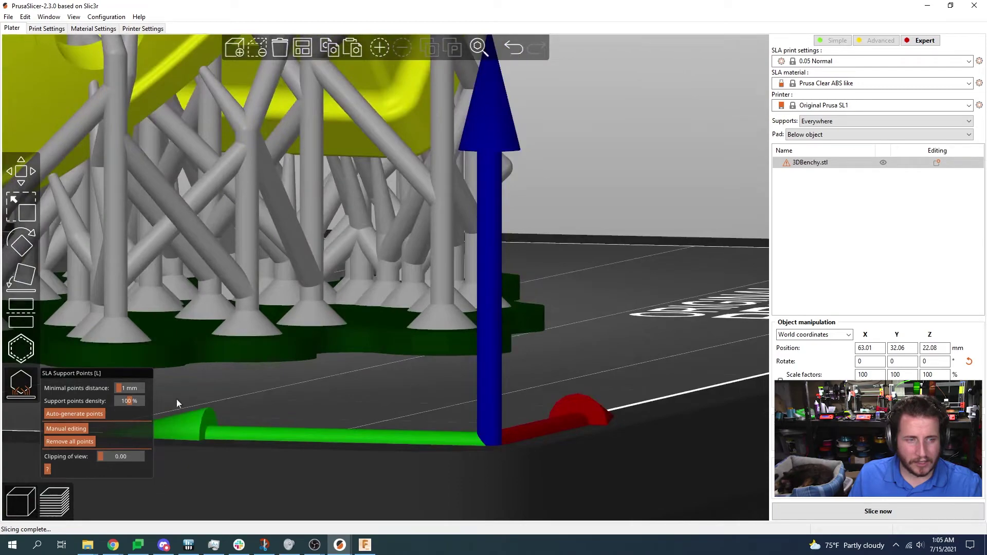
{"action": "left_click", "coordinate": [21, 498]}
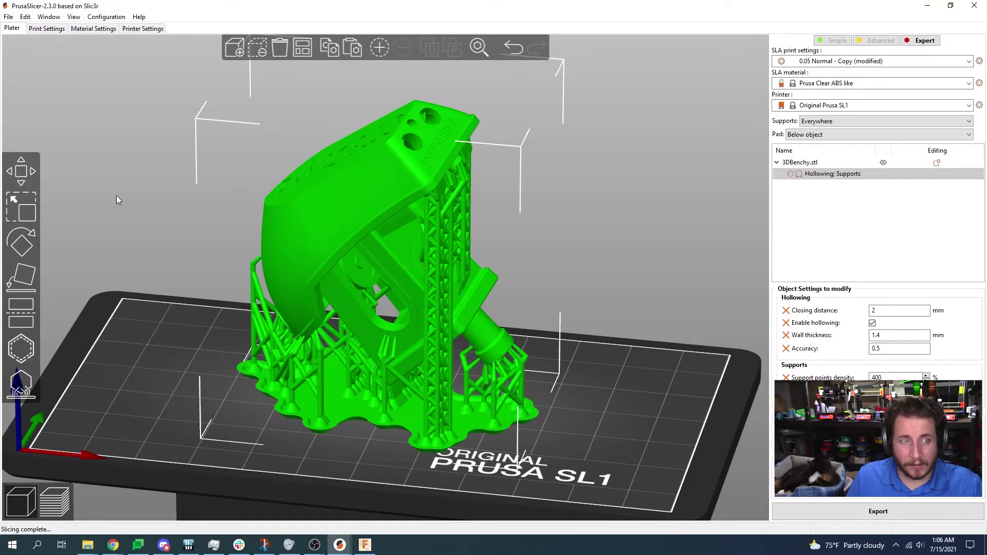
{"action": "left_click", "coordinate": [8, 17]}
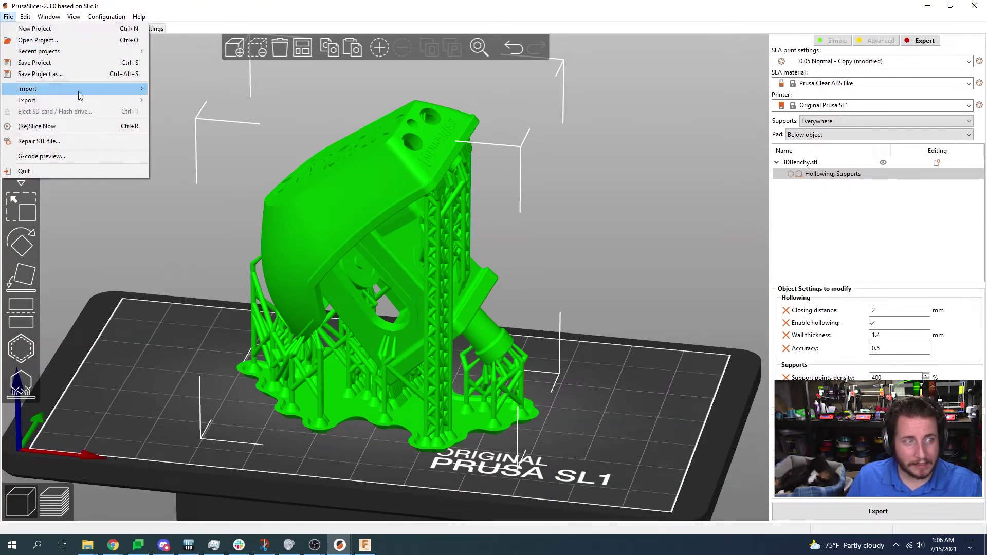
{"action": "mouse_move", "coordinate": [105, 100]}
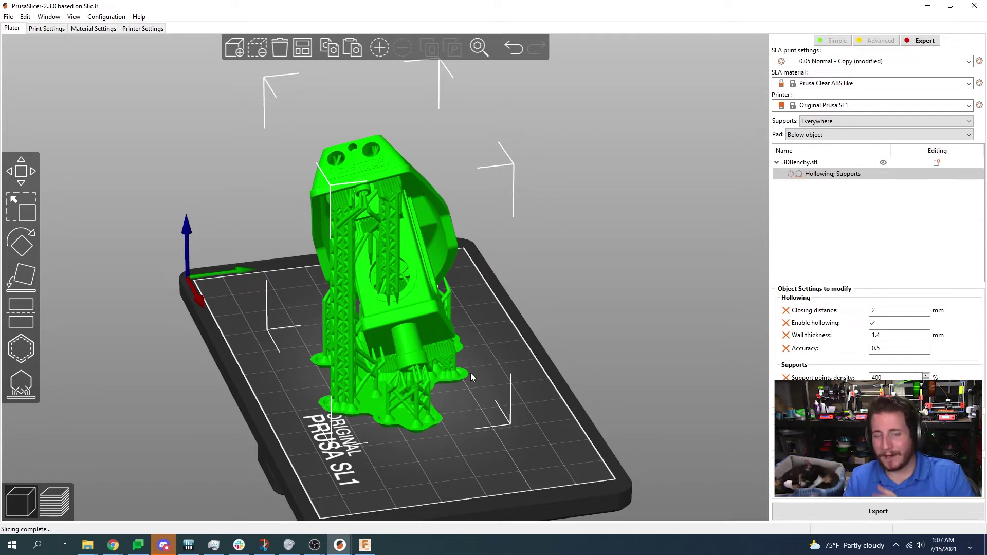
- Switch the printer to Elegoo Saturn and reposition the Benchy on its larger bed
{"action": "left_click", "coordinate": [863, 106]}
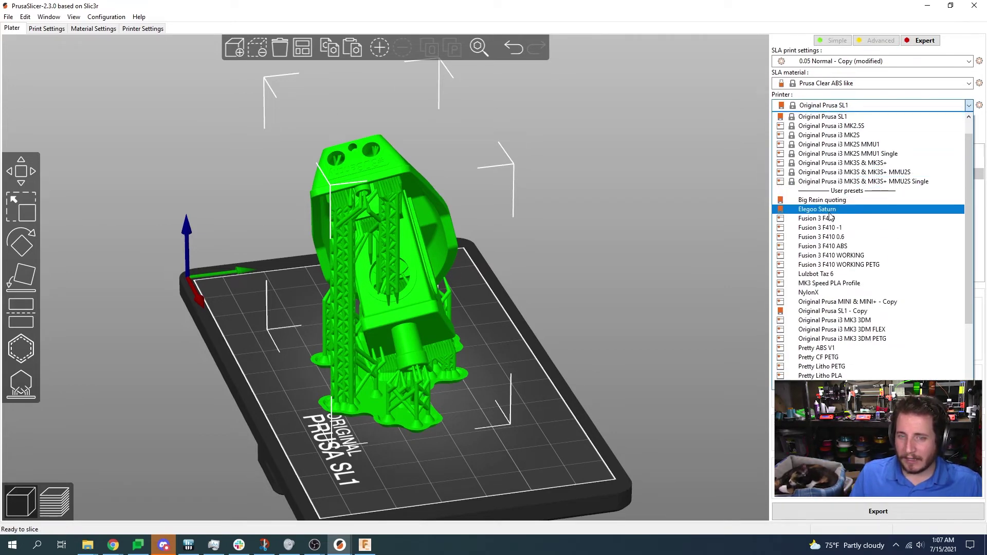
{"action": "left_click", "coordinate": [831, 210]}
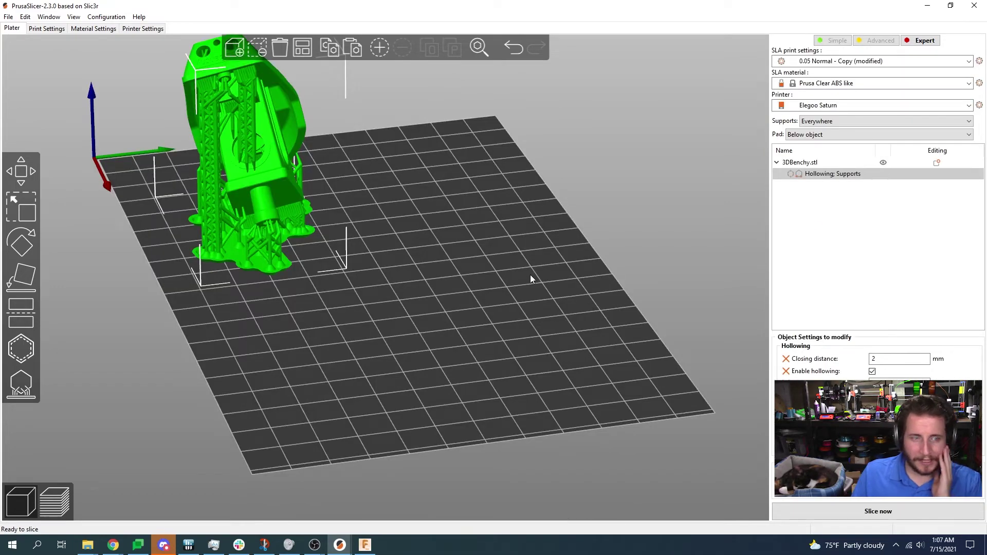
{"action": "left_click_drag", "start_coordinate": [504, 309], "coordinate": [537, 255]}
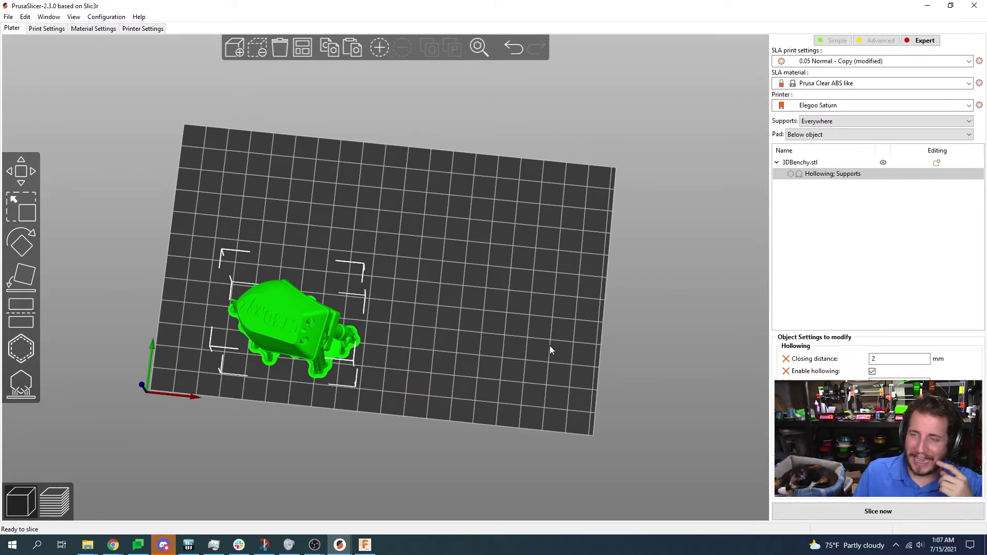
{"action": "left_click_drag", "start_coordinate": [566, 351], "coordinate": [632, 354]}
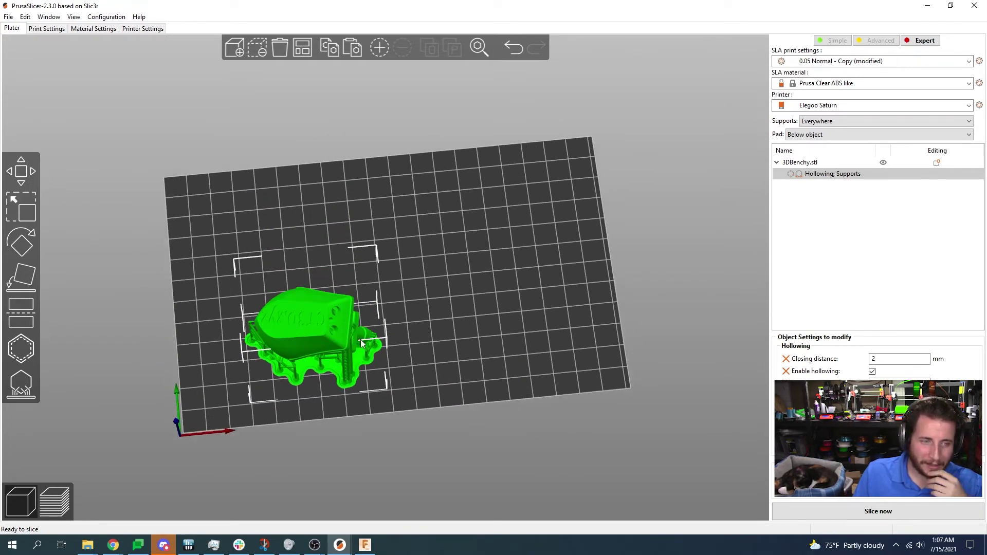
{"action": "left_click_drag", "start_coordinate": [338, 334], "coordinate": [398, 257]}
{"action": "left_click_drag", "start_coordinate": [491, 309], "coordinate": [479, 283]}
{"action": "middle_click_drag", "start_coordinate": [483, 281], "coordinate": [494, 324]}
- Set the printer back to Original Prusa SL1
{"action": "left_click", "coordinate": [855, 106]}
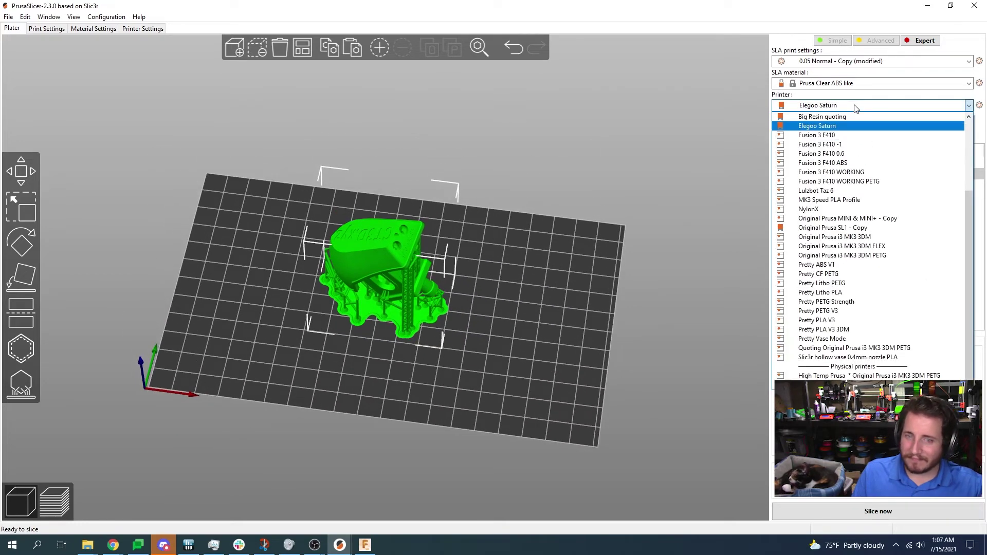
{"action": "scroll", "coordinate": [844, 130], "scroll_direction": "up", "scroll_amount": 4}
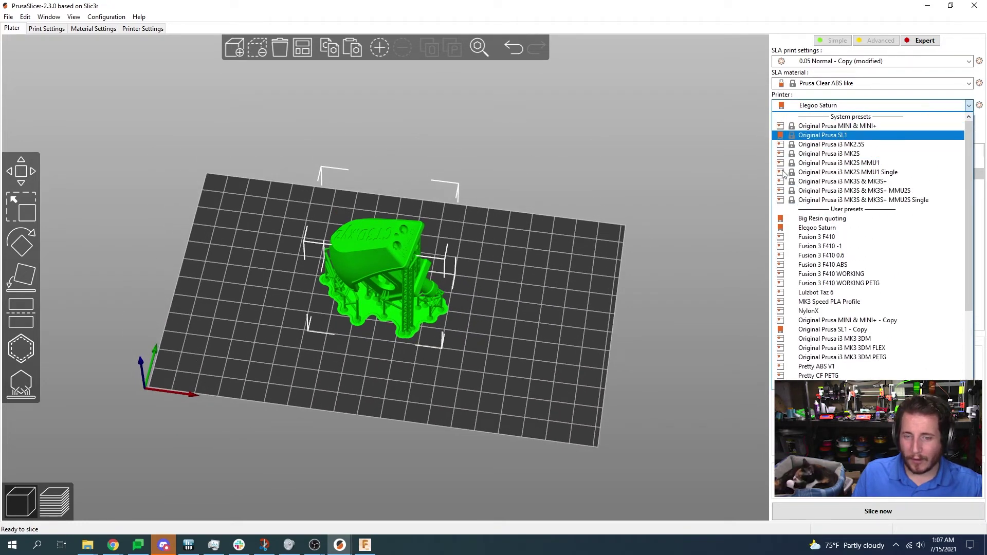
{"action": "left_click", "coordinate": [728, 198]}
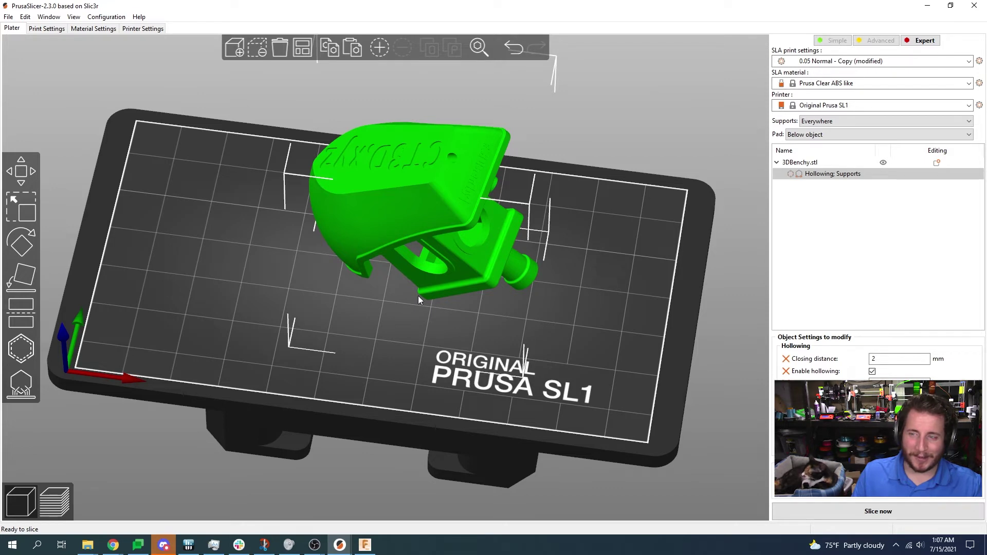
- Switch to the other PrusaSlicer window holding the original Benchy
{"action": "scroll", "coordinate": [418, 295], "scroll_direction": "down", "scroll_amount": 2}
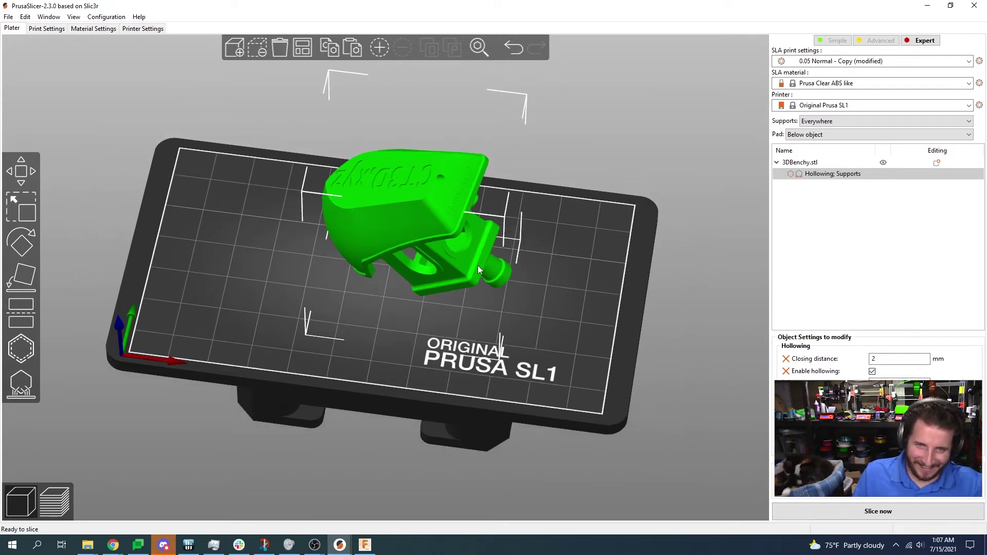
{"action": "mouse_move", "coordinate": [344, 540]}
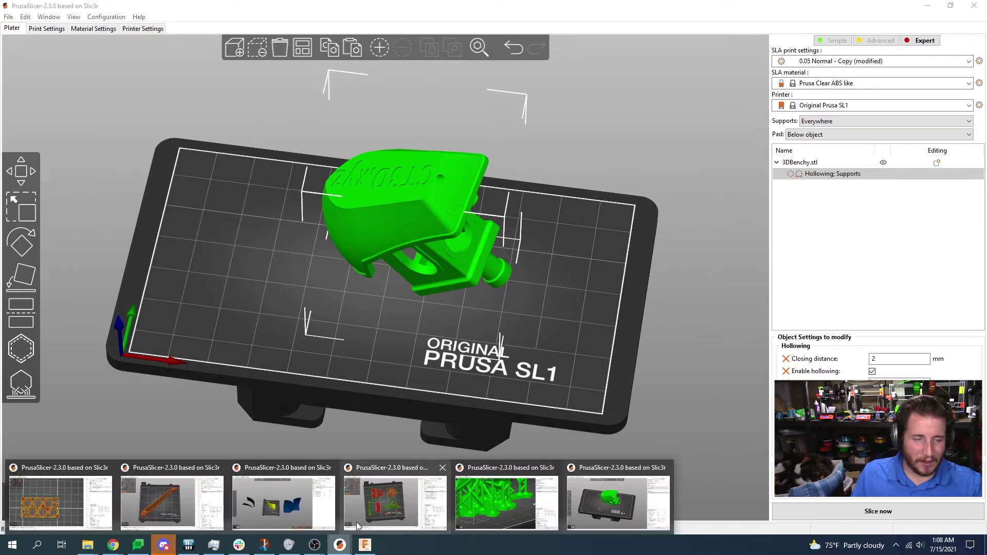
{"action": "left_click", "coordinate": [524, 503]}
- Toggle 3DBenchy.stl's visibility on the plate, then reselect the object
{"action": "scroll", "coordinate": [476, 230], "scroll_direction": "down", "scroll_amount": 5}
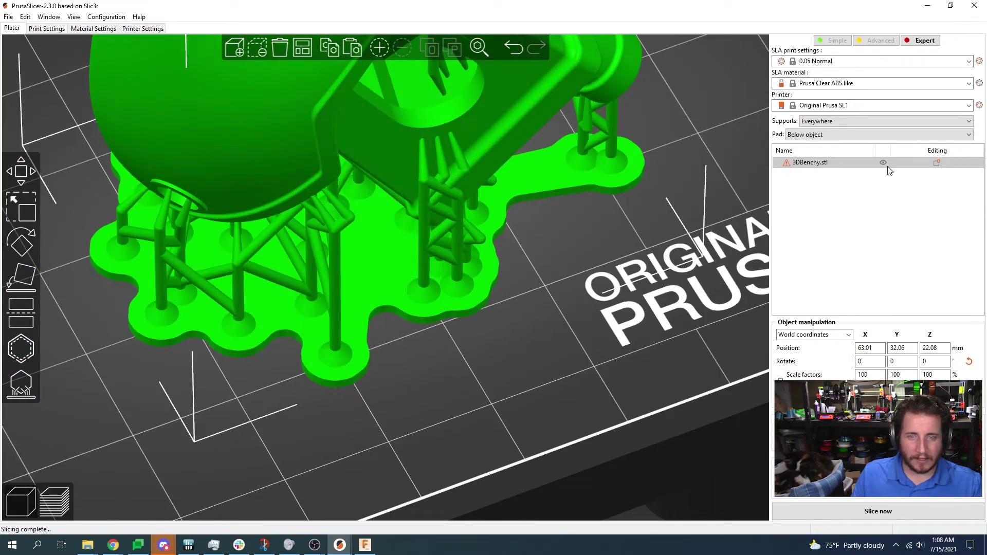
{"action": "left_click", "coordinate": [882, 163]}
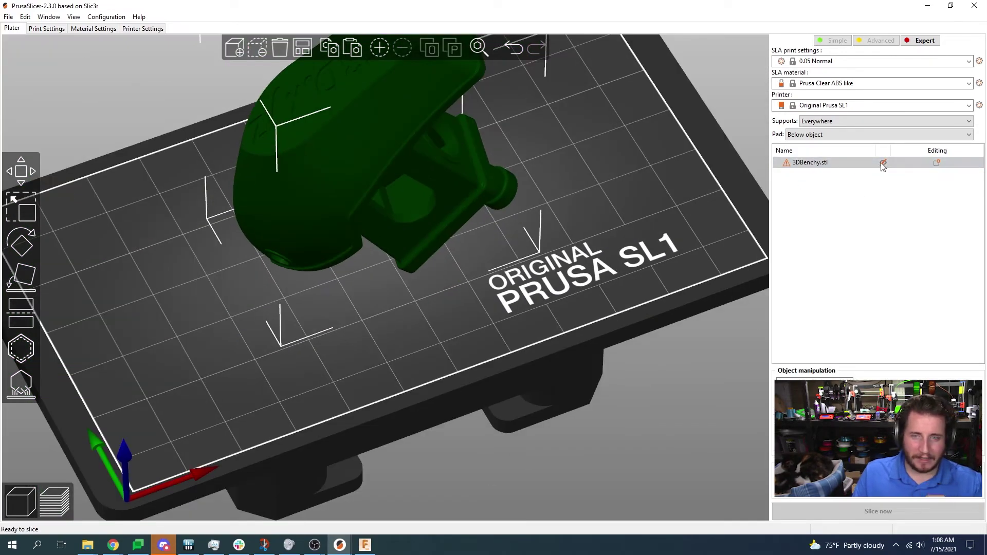
{"action": "left_click", "coordinate": [882, 162]}
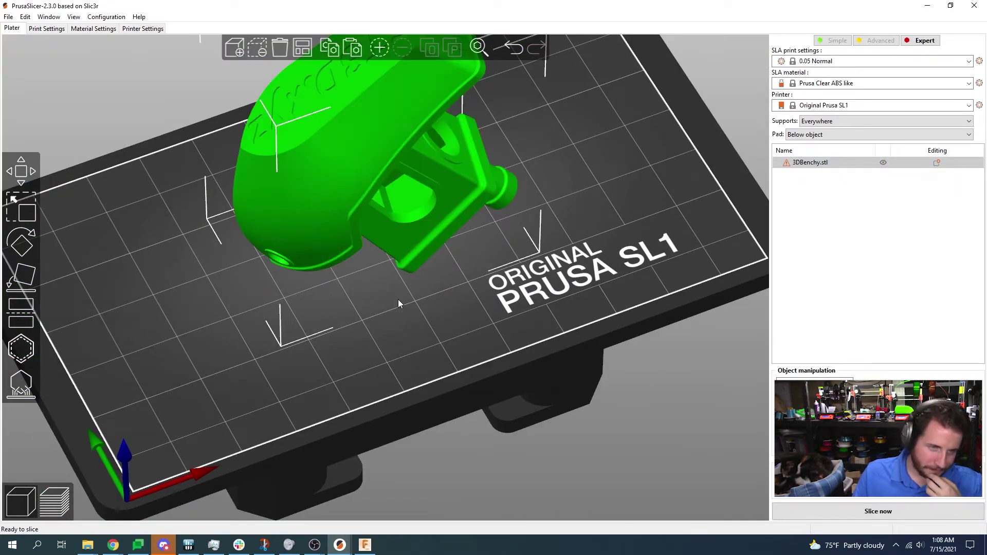
{"action": "left_click_drag", "start_coordinate": [397, 299], "coordinate": [452, 322]}
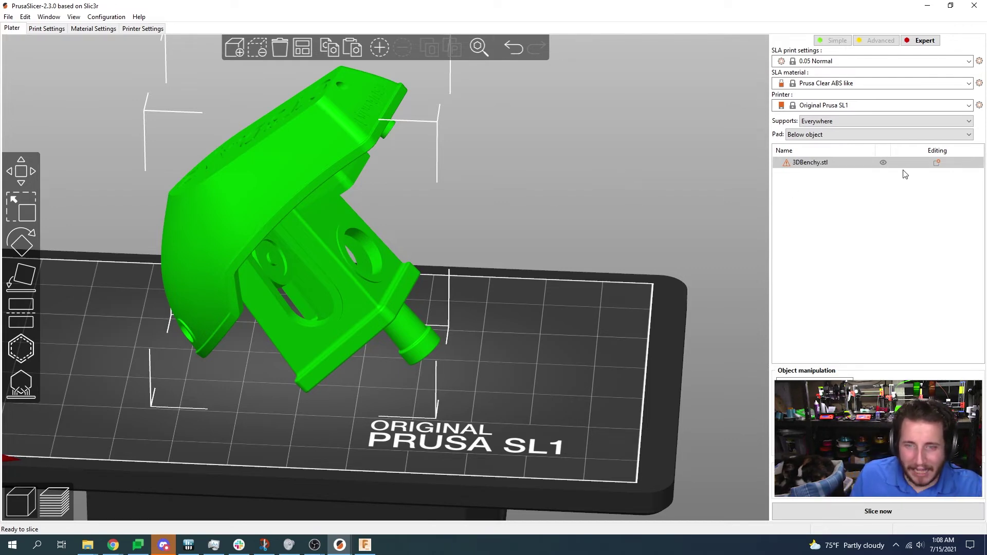
{"action": "left_click", "coordinate": [883, 162]}
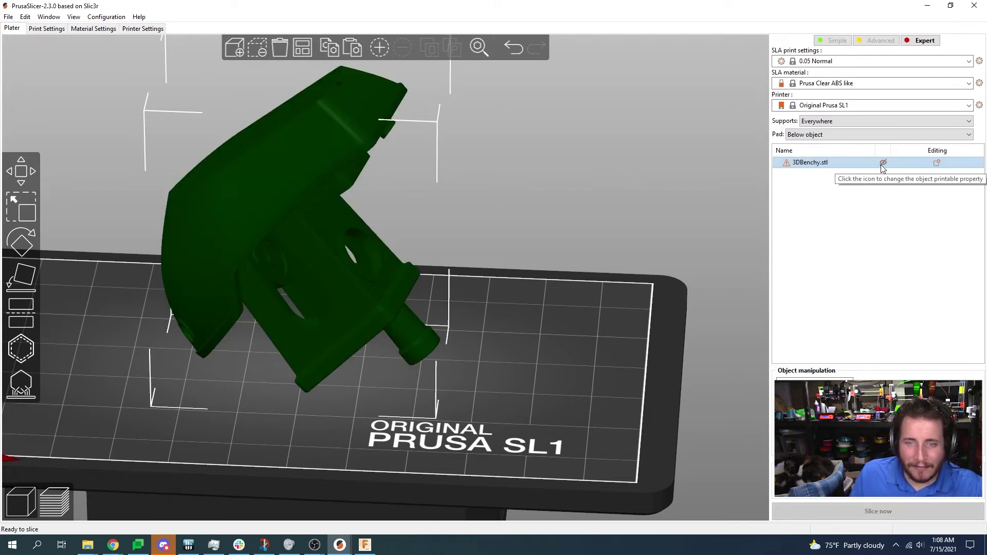
{"action": "left_click", "coordinate": [558, 353]}
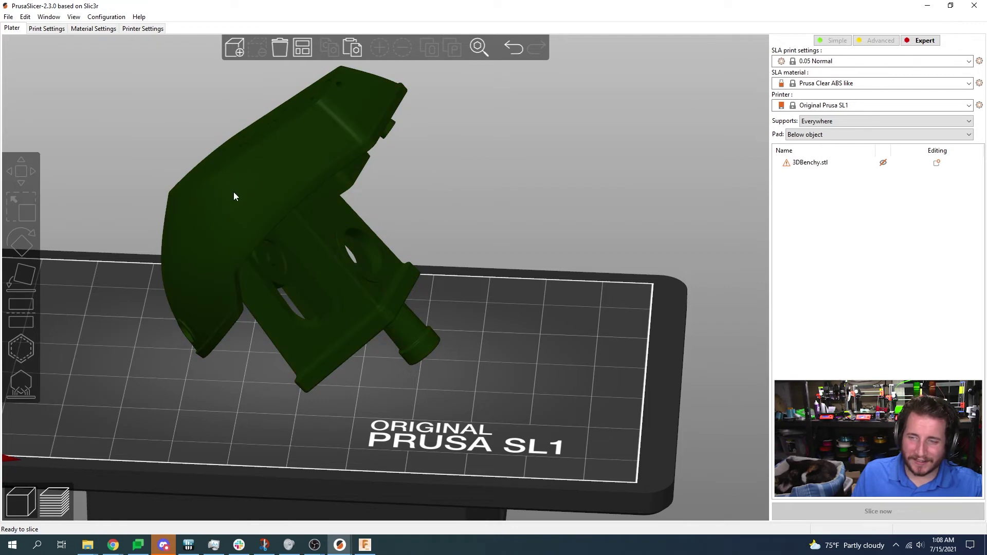
{"action": "left_click_drag", "start_coordinate": [535, 284], "coordinate": [227, 300]}
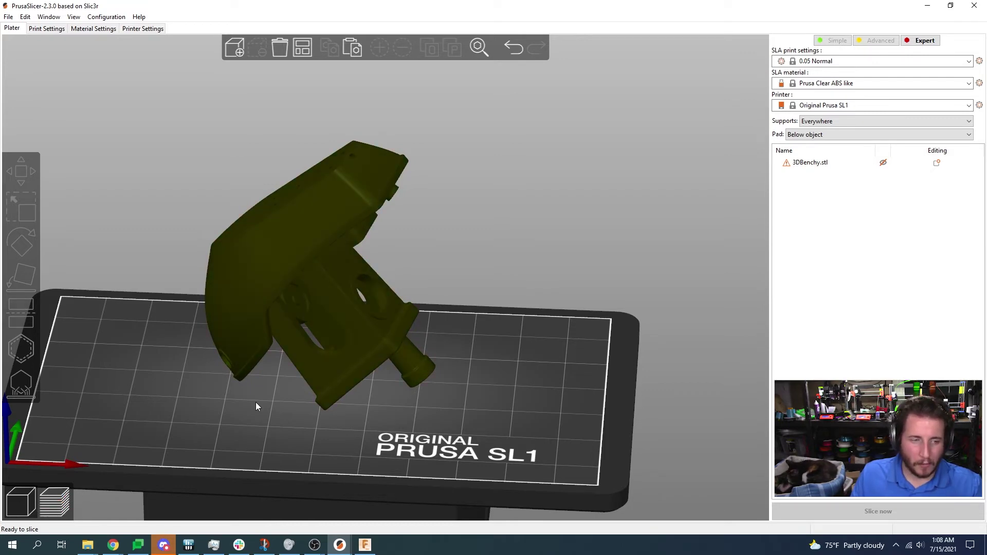
{"action": "left_click", "coordinate": [872, 166]}
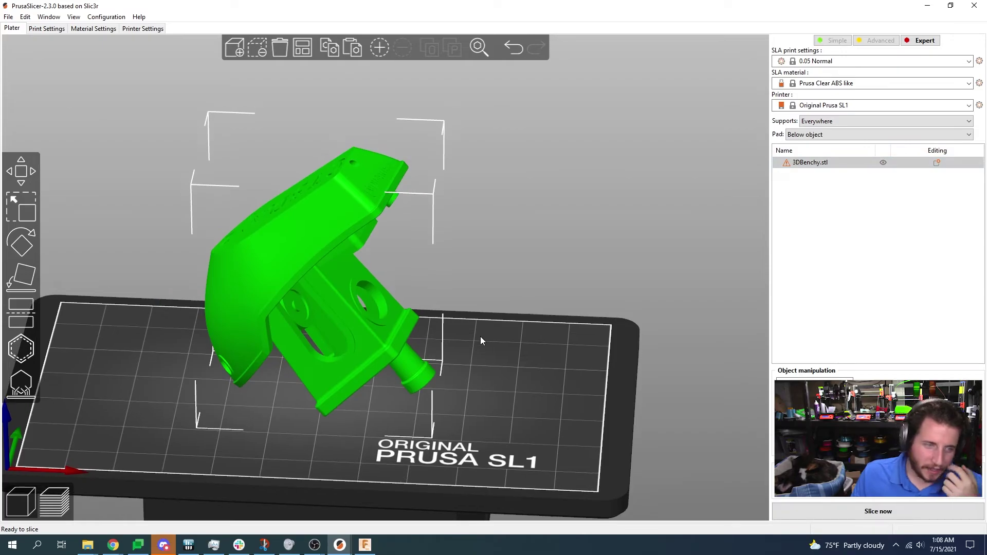